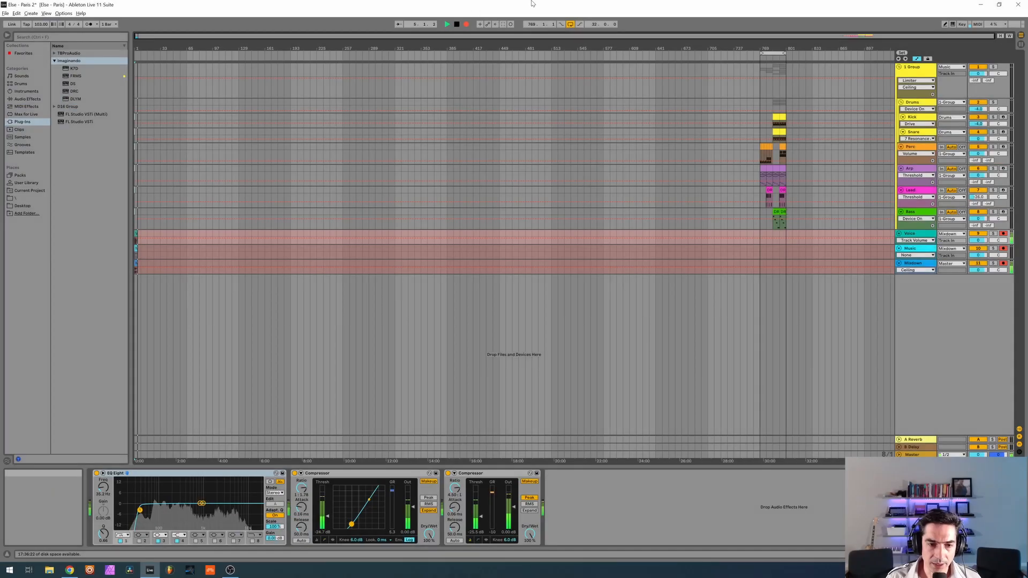
Step: Select the Arp track and bypass its Ballad Reverb and EQ Eight devices
{"action": "mouse_move", "coordinate": [554, 127]}
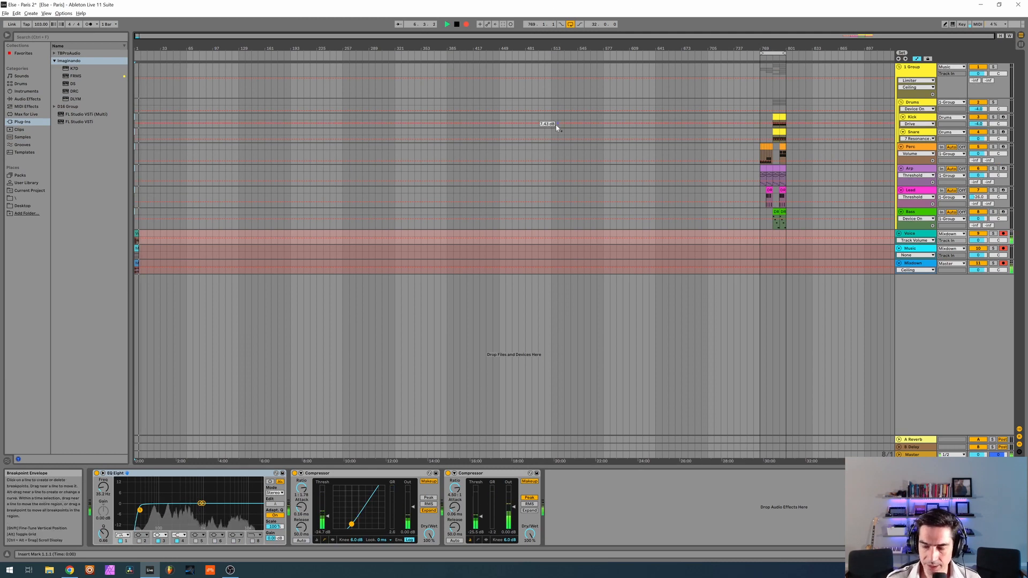
{"action": "left_click", "coordinate": [532, 174]}
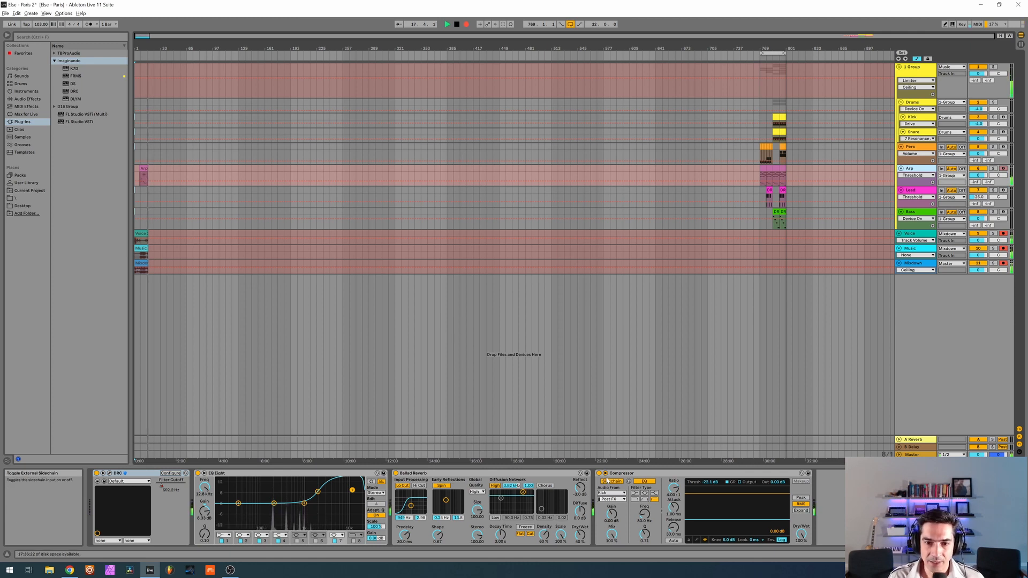
{"action": "left_click", "coordinate": [396, 474]}
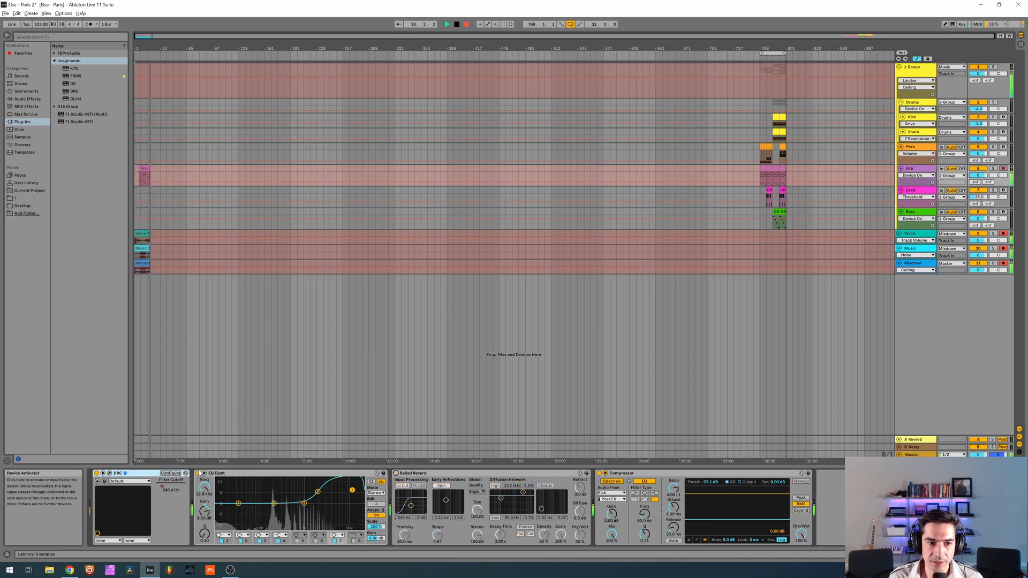
{"action": "left_click", "coordinate": [199, 474]}
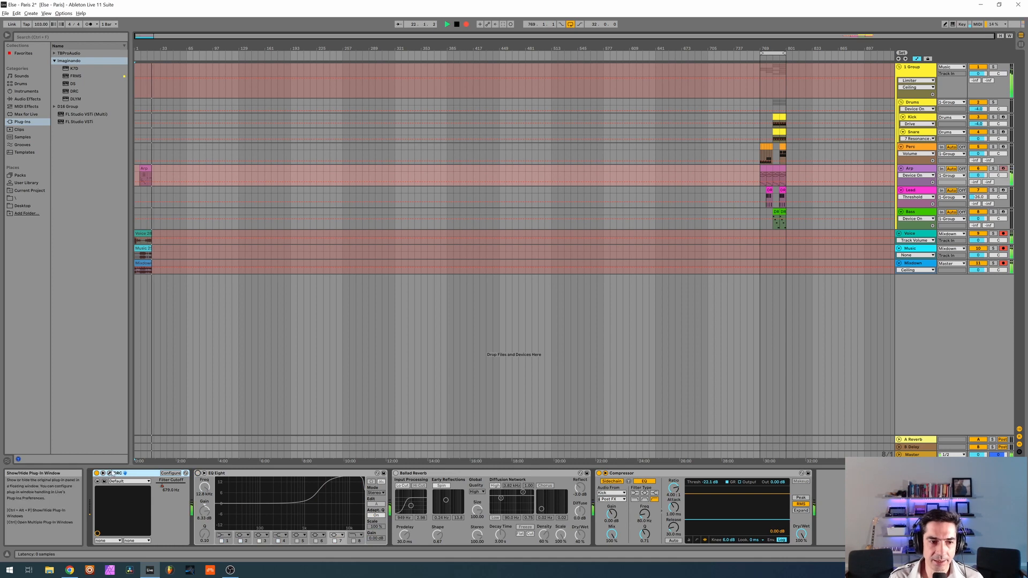
Step: Open the Arp track's DRC synth and load the second Default patch from the Factory bank
{"action": "key", "text": "ctrl+alt+p"}
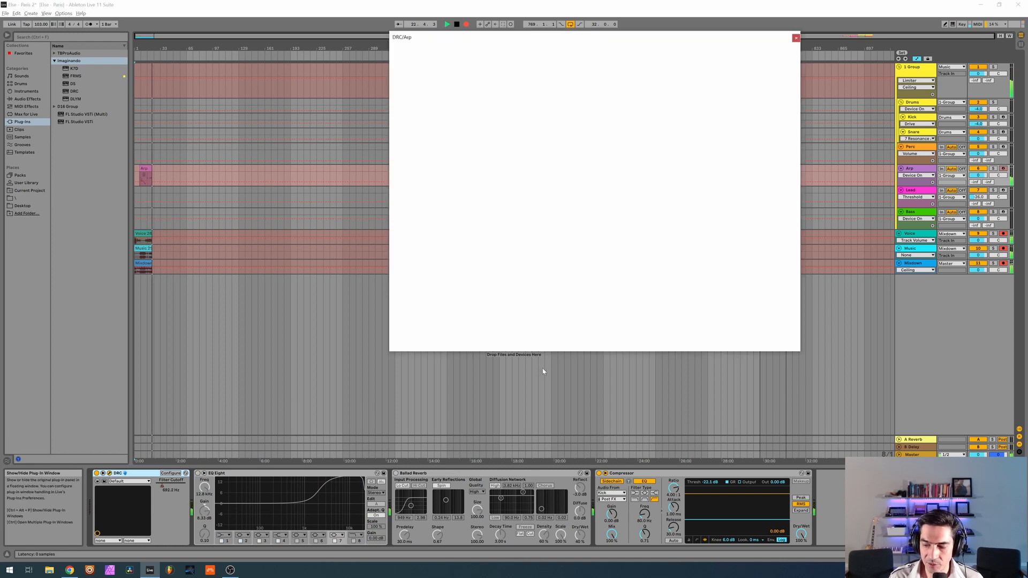
{"action": "left_click_drag", "start_coordinate": [533, 38], "coordinate": [384, 98]}
{"action": "left_click", "coordinate": [413, 118]}
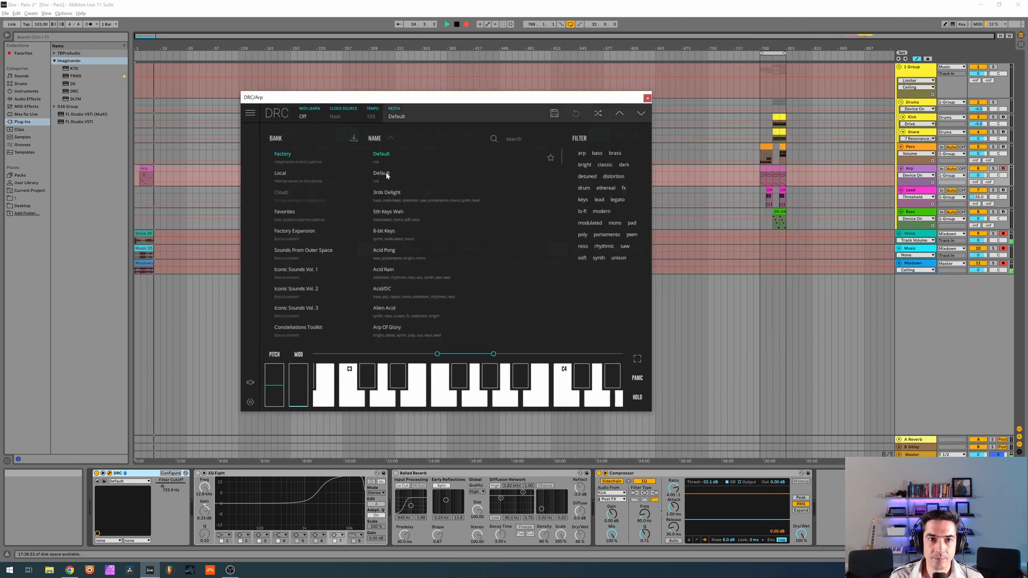
{"action": "left_click", "coordinate": [387, 175]}
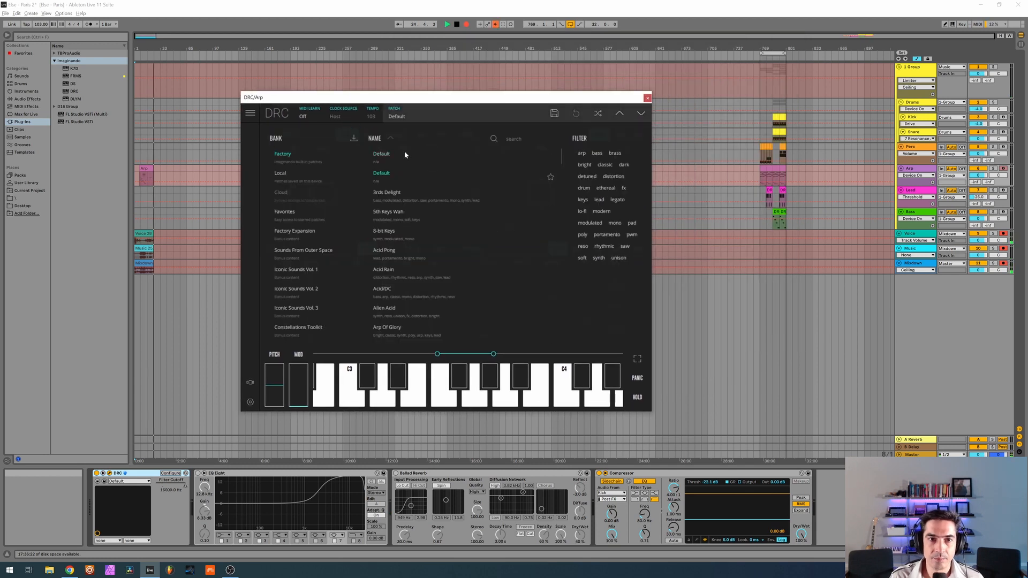
{"action": "left_click", "coordinate": [420, 114]}
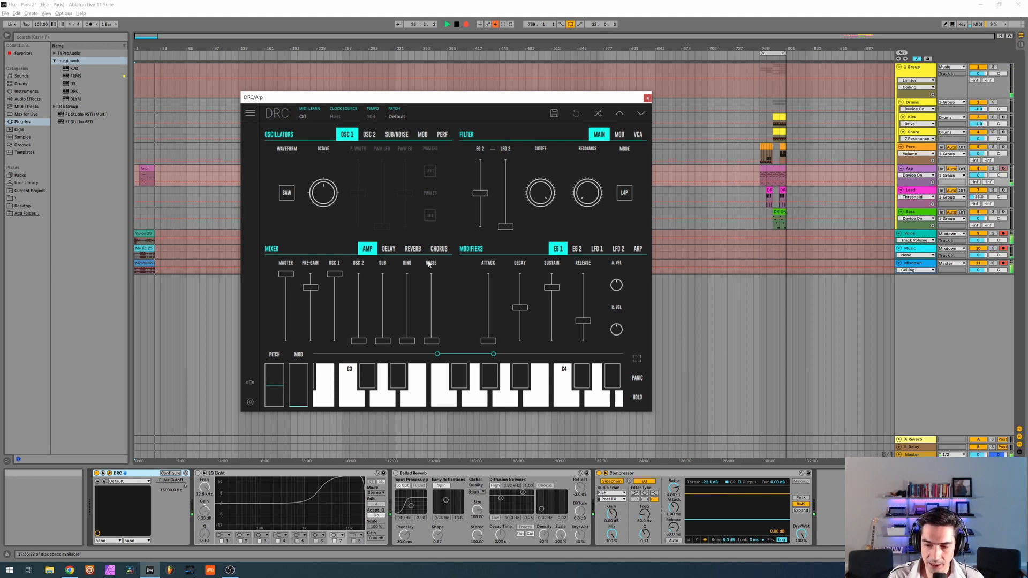
Step: Set oscillator 1 to the SQR waveform and raise its pulse width slightly above the midpoint
{"action": "left_click", "coordinate": [283, 200]}
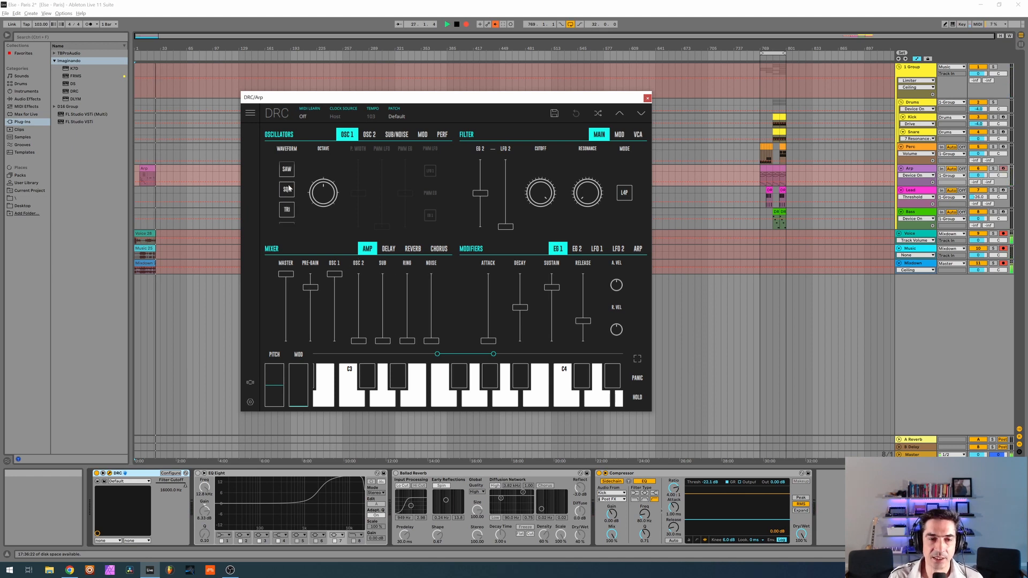
{"action": "left_click", "coordinate": [287, 189]}
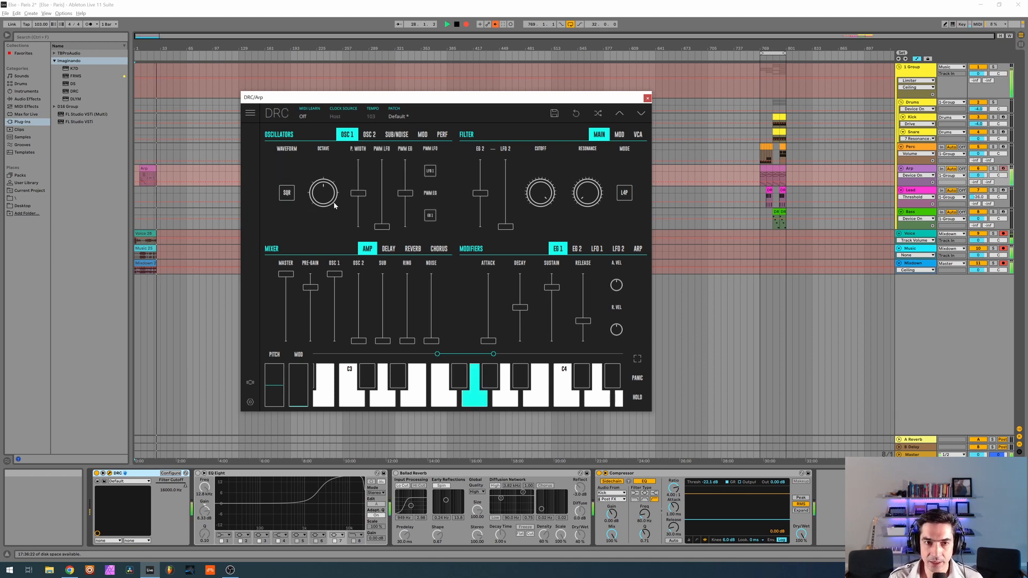
{"action": "left_click", "coordinate": [357, 193]}
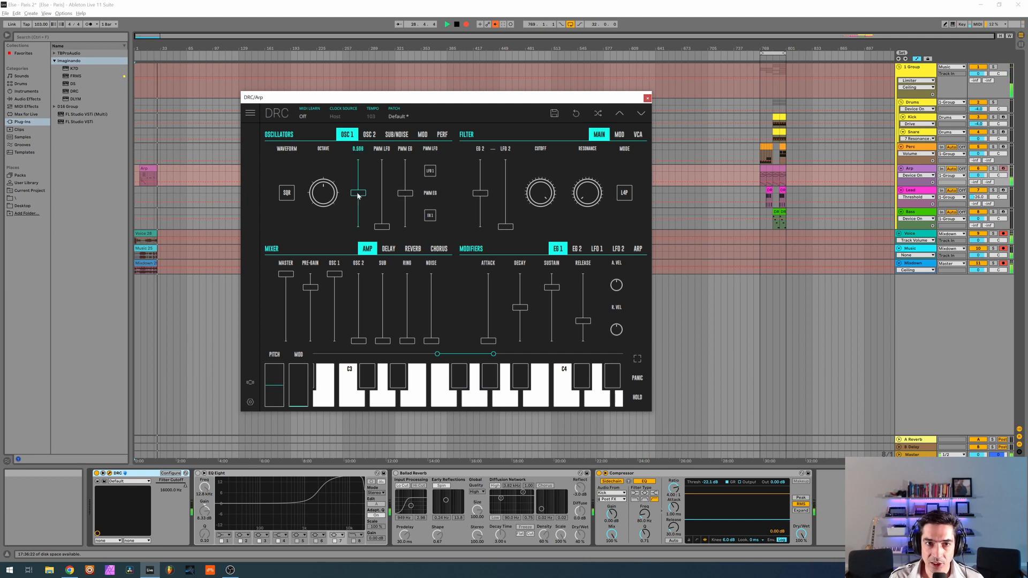
{"action": "left_click_drag", "start_coordinate": [358, 196], "coordinate": [385, 181]}
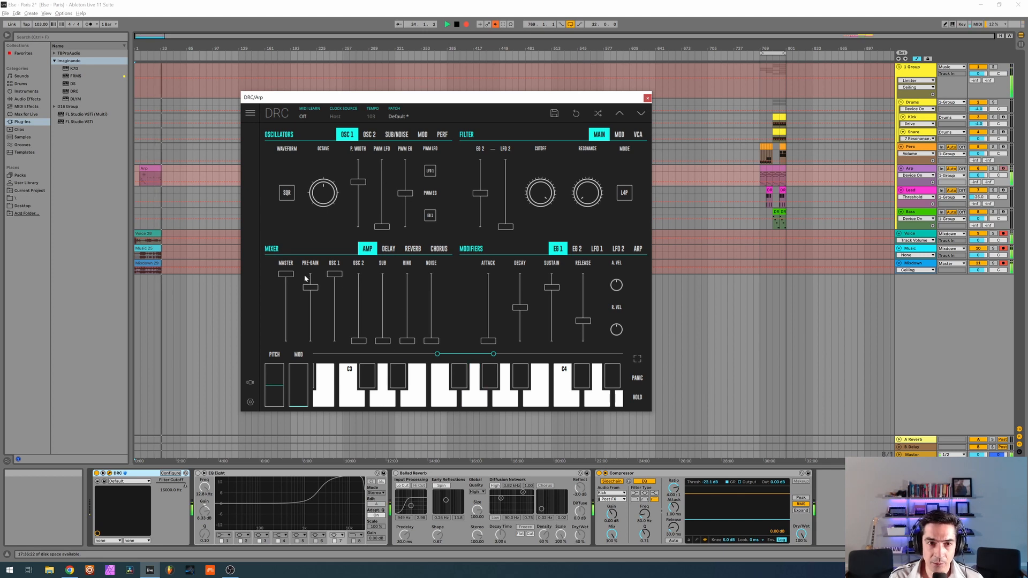
Step: Lower the mixer's pre-gain to about two thirds and reduce the filter cutoff to 462.4 Hz
{"action": "left_click_drag", "start_coordinate": [311, 290], "coordinate": [311, 293]}
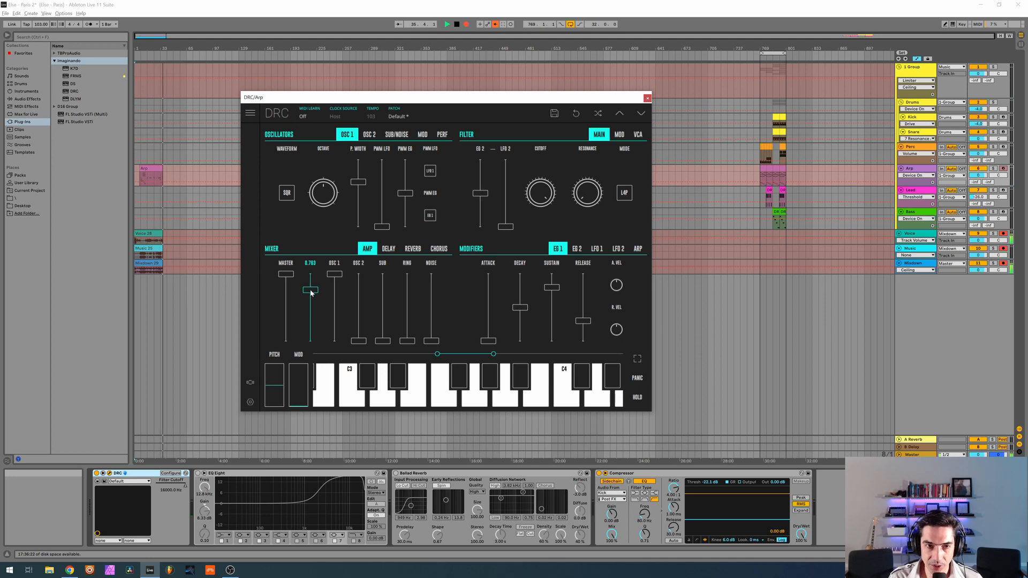
{"action": "left_click_drag", "start_coordinate": [311, 293], "coordinate": [309, 298]}
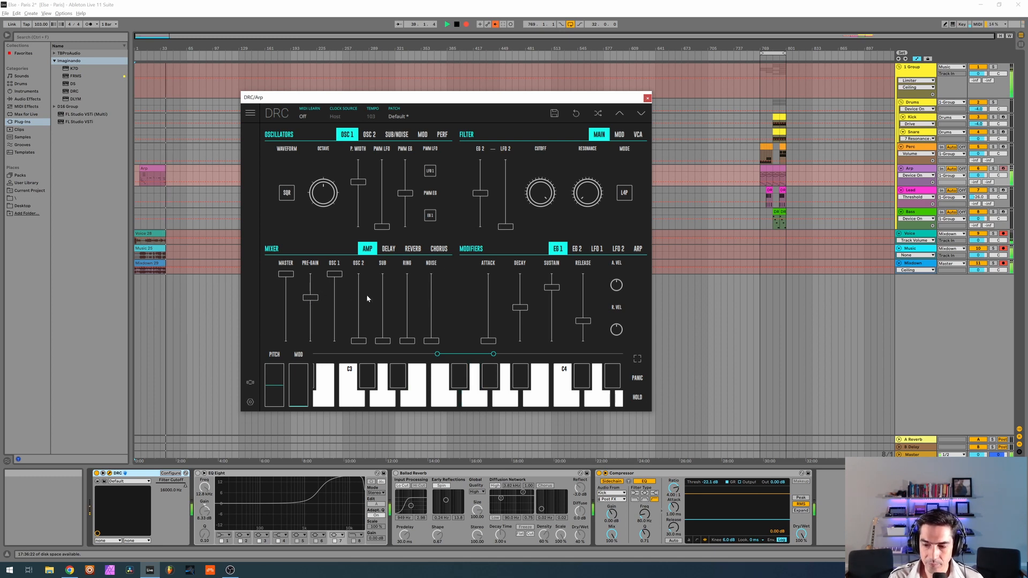
{"action": "left_click_drag", "start_coordinate": [553, 194], "coordinate": [562, 306]}
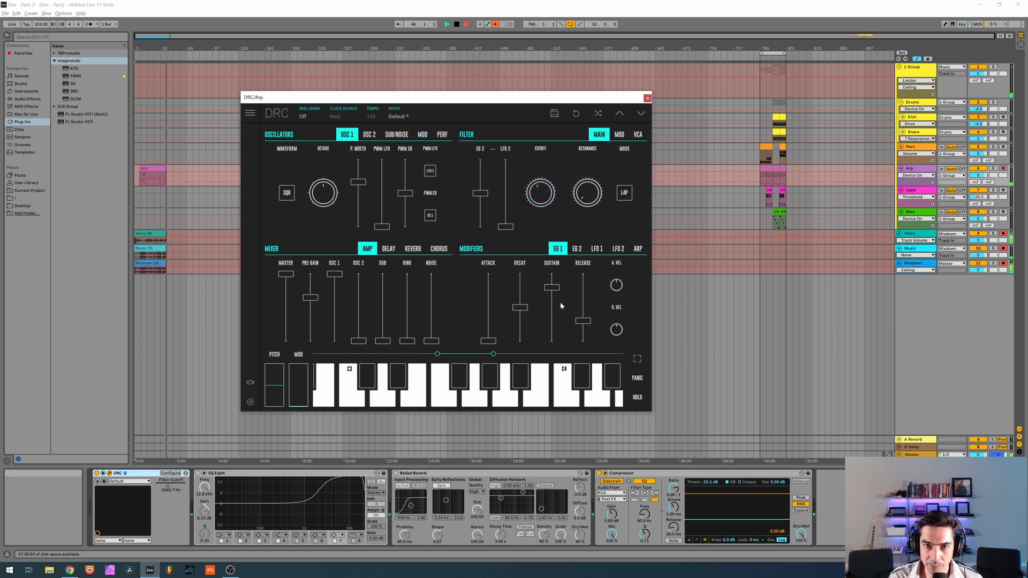
{"action": "left_click_drag", "start_coordinate": [540, 182], "coordinate": [528, 243]}
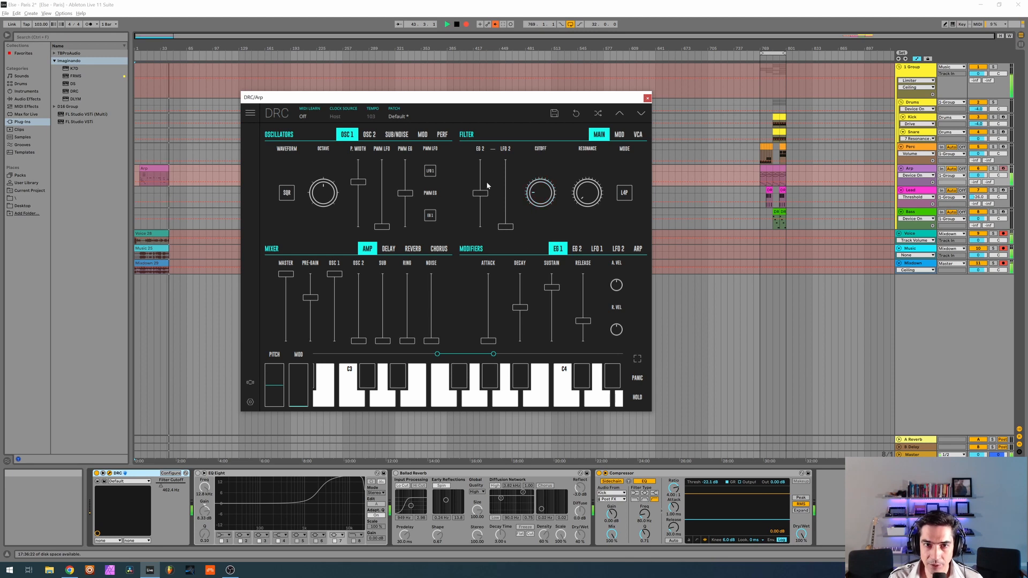
Step: Lower the filter's EG 2 amount slightly and raise the resonance to about 0.34
{"action": "left_click", "coordinate": [577, 249]}
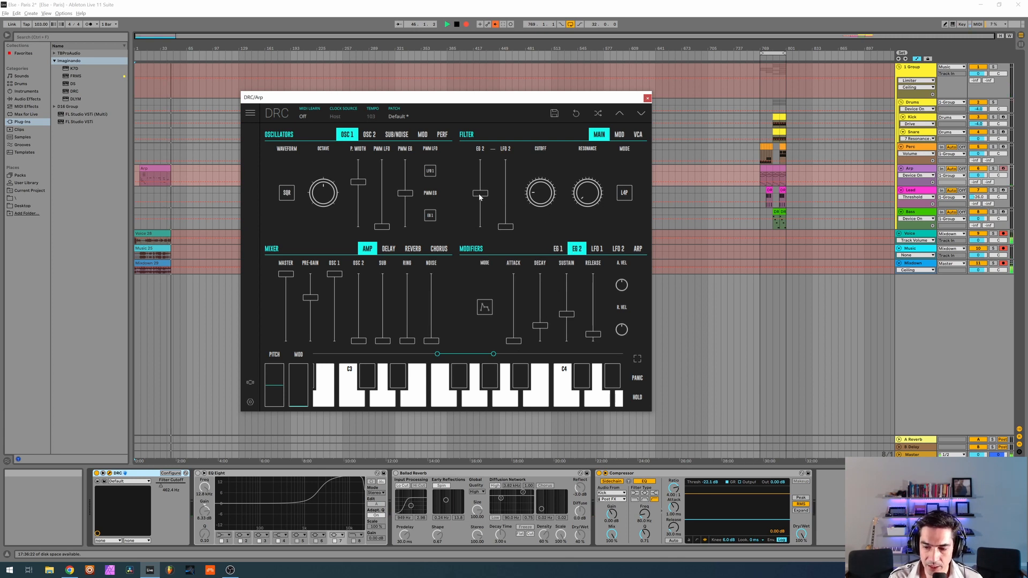
{"action": "left_click_drag", "start_coordinate": [481, 197], "coordinate": [476, 199]}
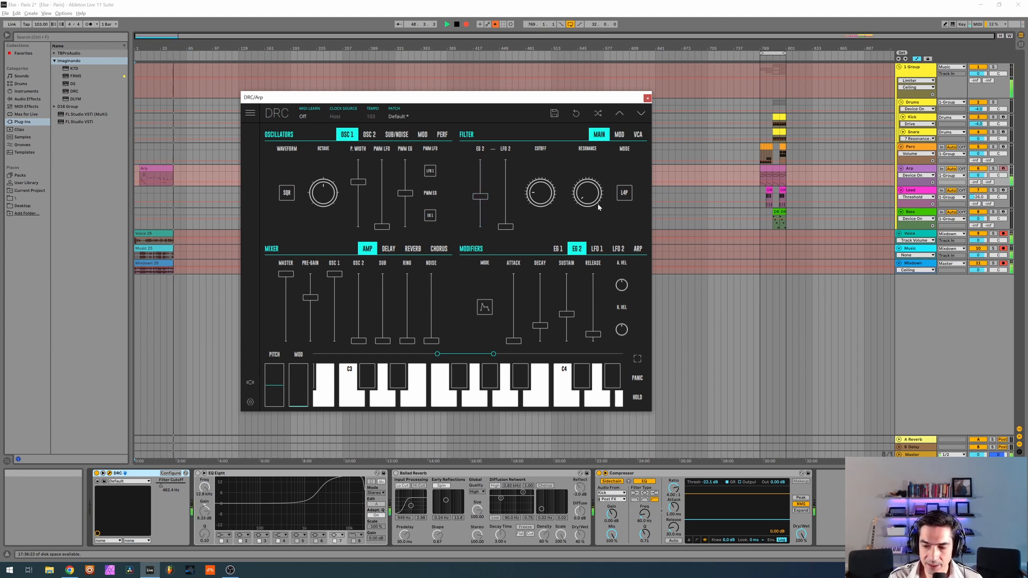
{"action": "left_click_drag", "start_coordinate": [591, 199], "coordinate": [613, 125]}
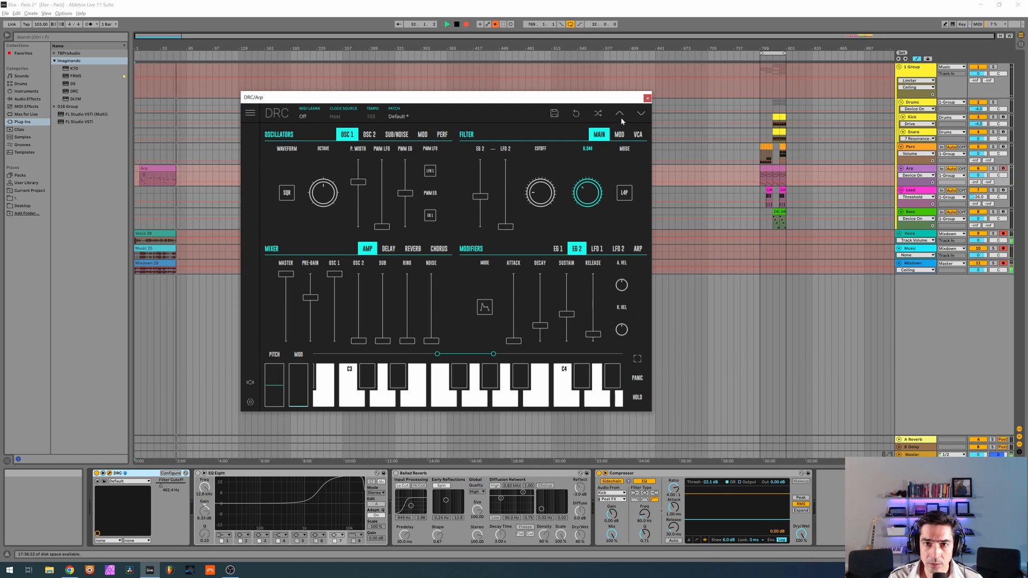
{"action": "left_click_drag", "start_coordinate": [622, 117], "coordinate": [622, 116]}
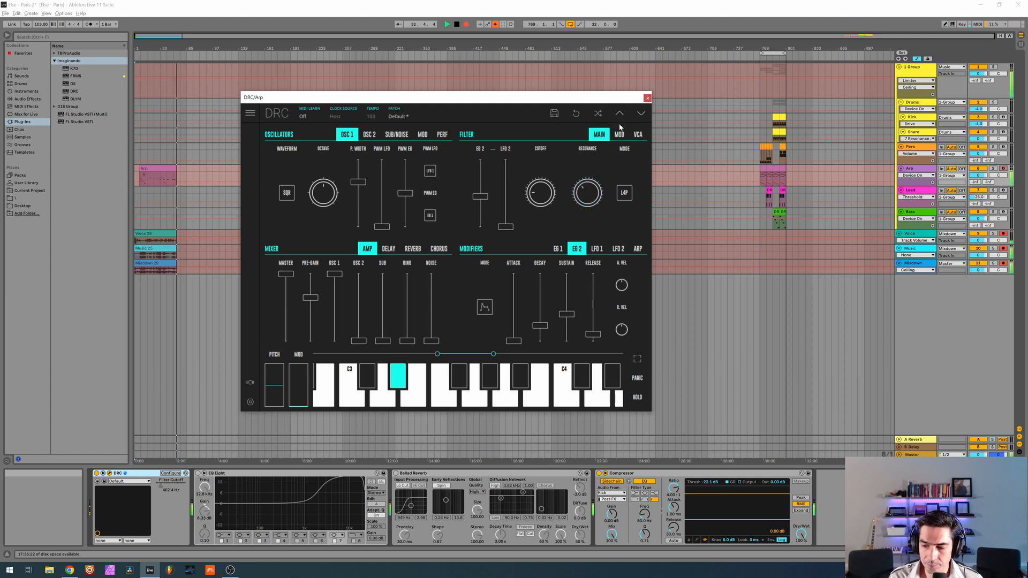
Step: Shape the EG 1 envelope with a slightly longer attack, shorter decay and lower sustain
{"action": "left_click", "coordinate": [557, 250]}
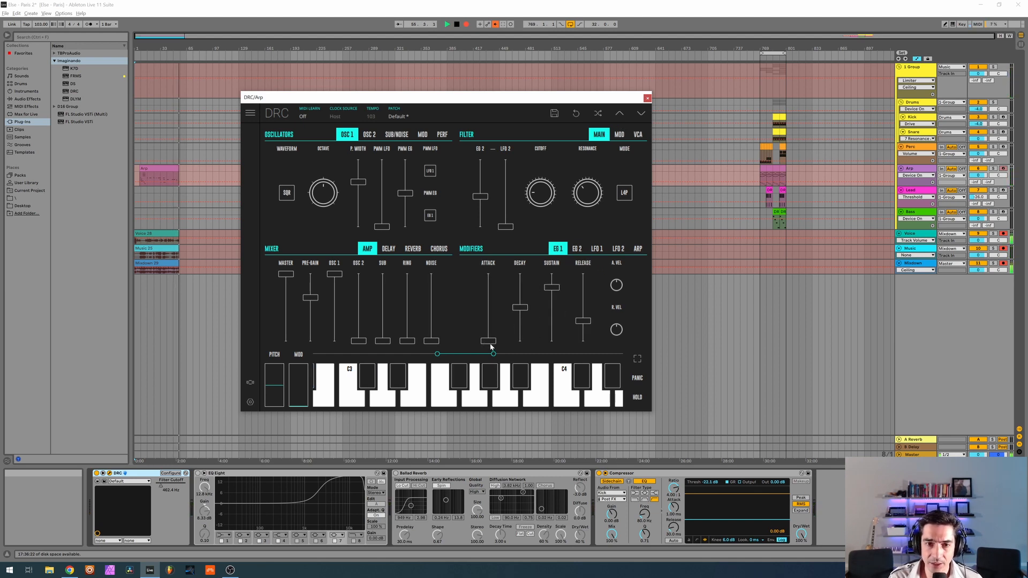
{"action": "left_click_drag", "start_coordinate": [492, 347], "coordinate": [504, 333]}
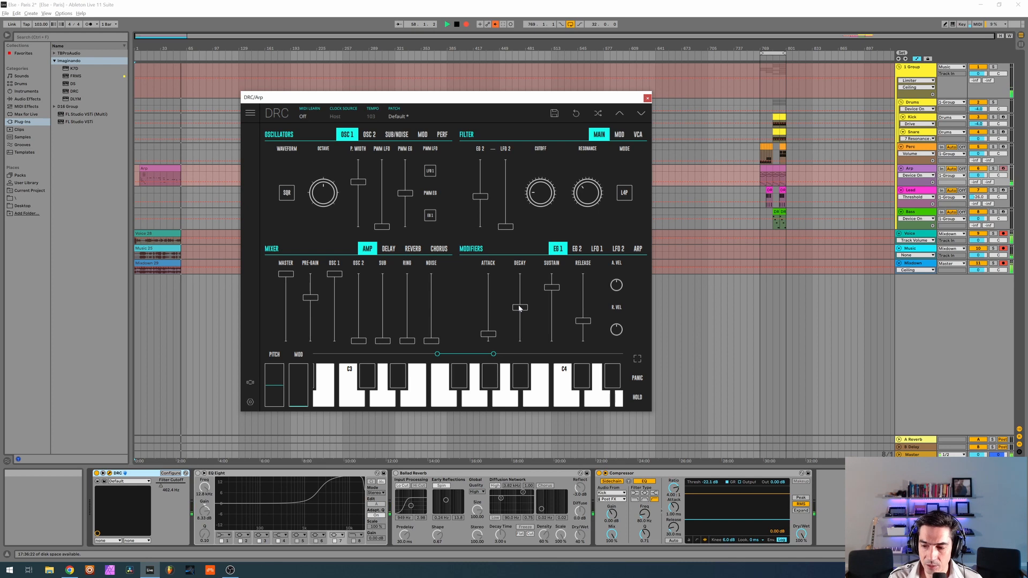
{"action": "left_click_drag", "start_coordinate": [519, 308], "coordinate": [519, 314]}
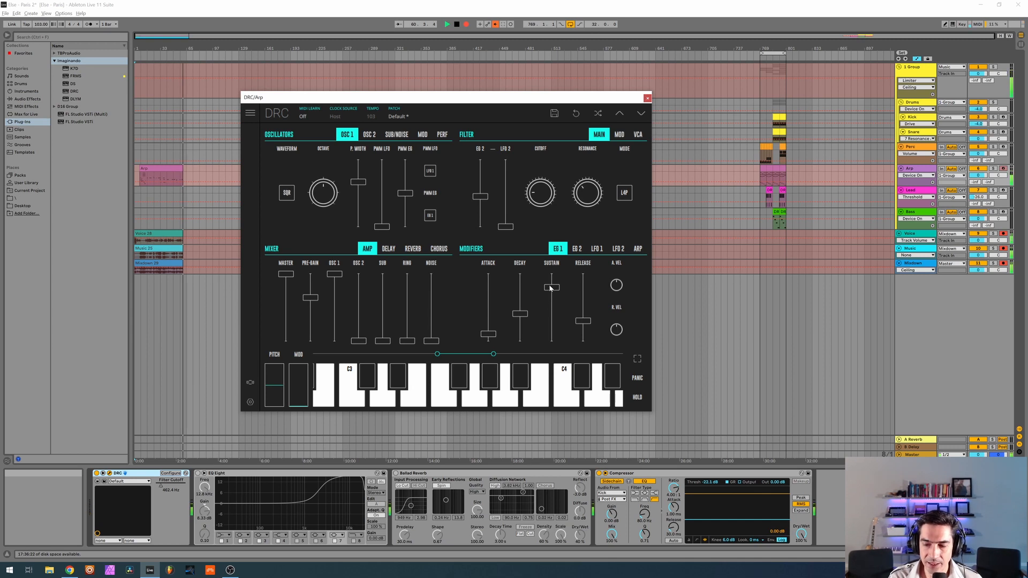
{"action": "left_click_drag", "start_coordinate": [554, 286], "coordinate": [550, 295]}
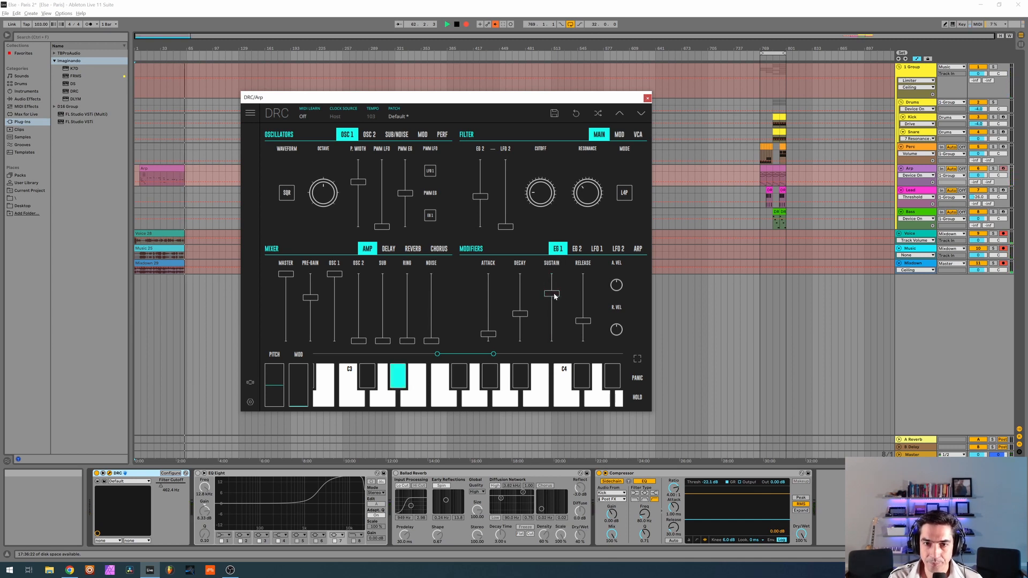
{"action": "left_click_drag", "start_coordinate": [584, 327], "coordinate": [585, 320]}
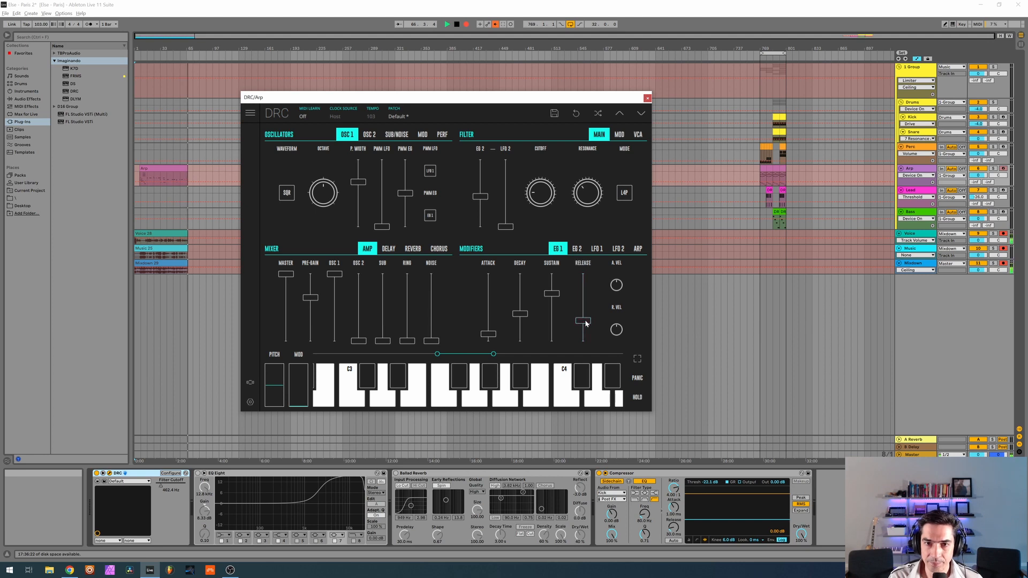
Step: Shape the EG 2 envelope with a slightly longer attack, longer decay, higher sustain and a much longer release
{"action": "left_click", "coordinate": [577, 249]}
{"action": "left_click_drag", "start_coordinate": [512, 343], "coordinate": [529, 338]}
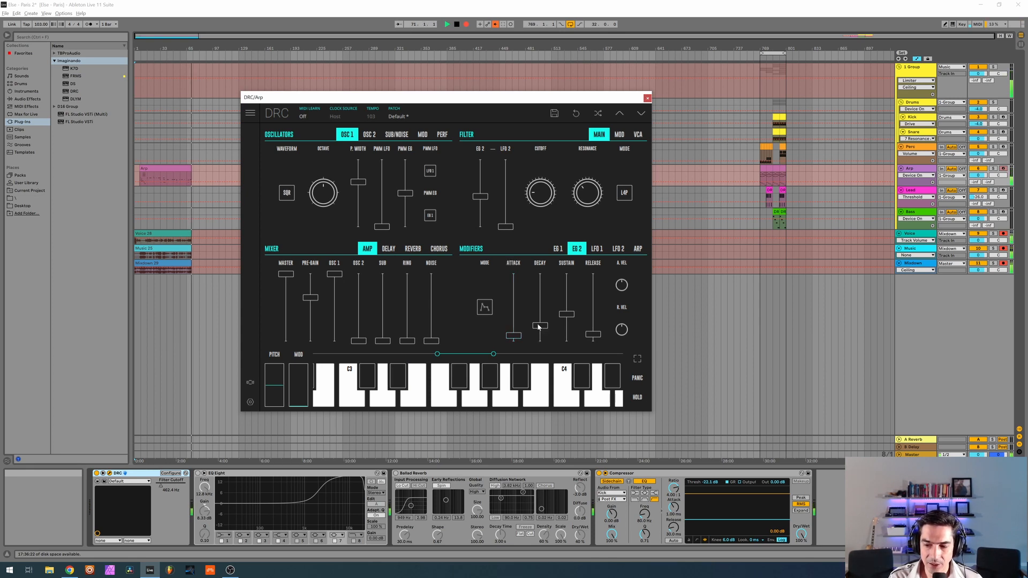
{"action": "left_click_drag", "start_coordinate": [540, 325], "coordinate": [571, 317]}
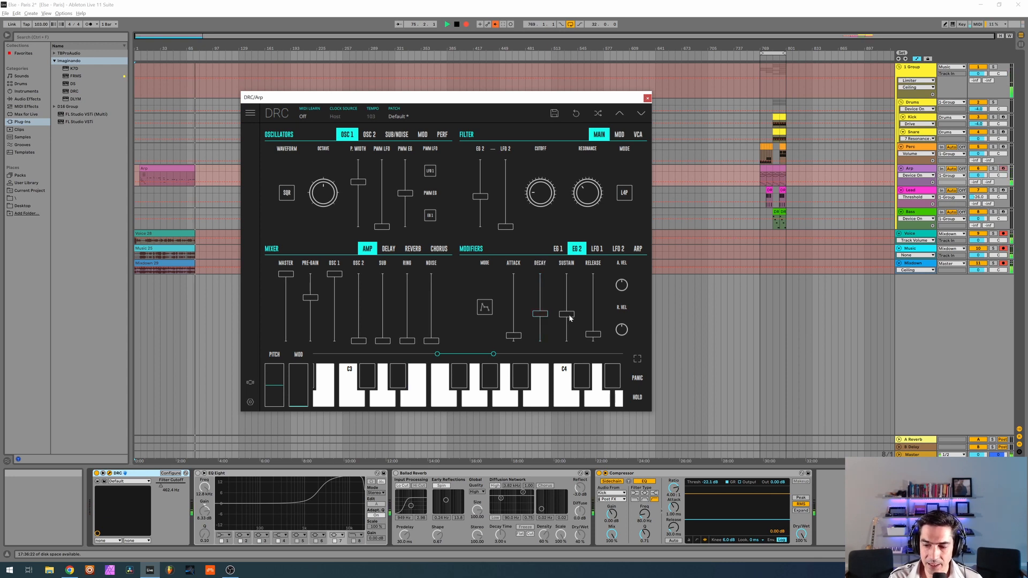
{"action": "left_click_drag", "start_coordinate": [567, 313], "coordinate": [579, 289]}
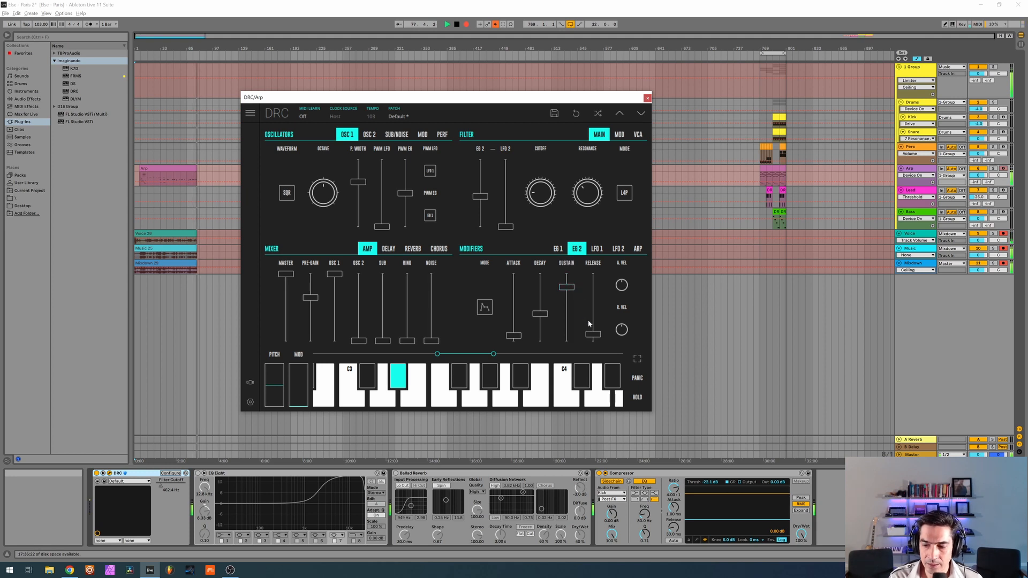
{"action": "left_click_drag", "start_coordinate": [587, 331], "coordinate": [639, 297]}
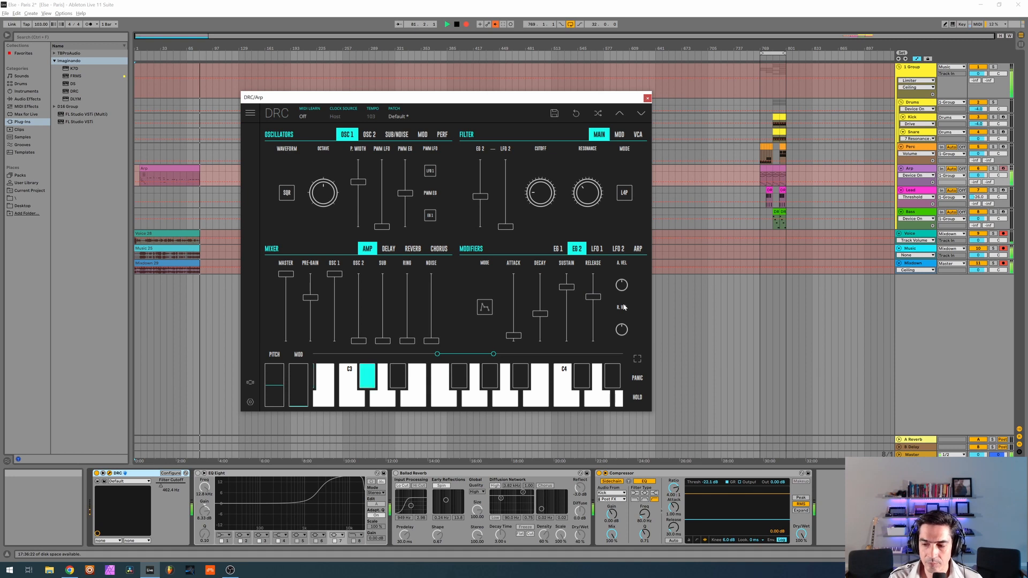
Step: Set up DRC's reverb with about one third amount, a longer decay, maximum damping and modulation of about 0.412
{"action": "left_click", "coordinate": [414, 249]}
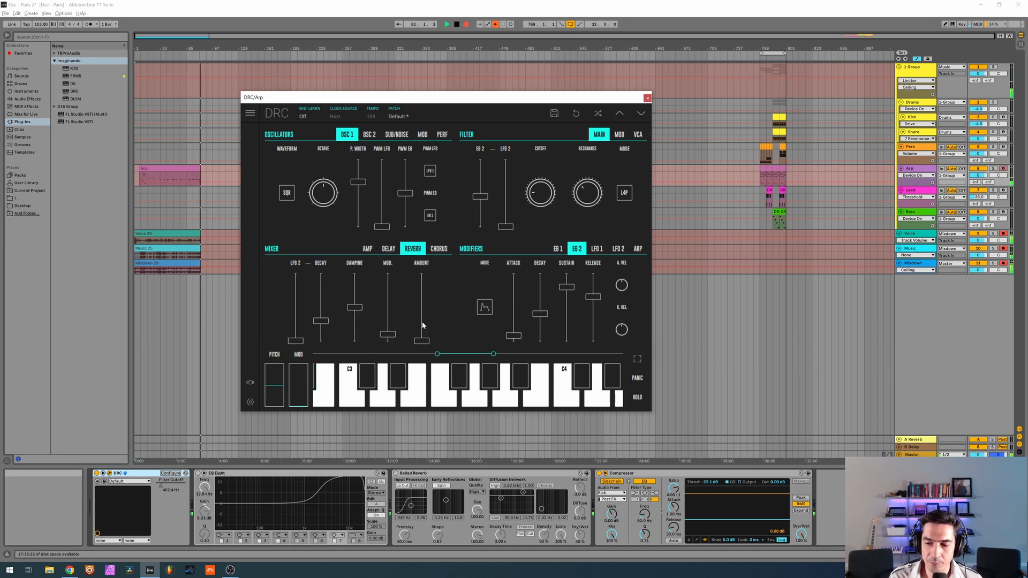
{"action": "left_click_drag", "start_coordinate": [421, 316], "coordinate": [426, 321]}
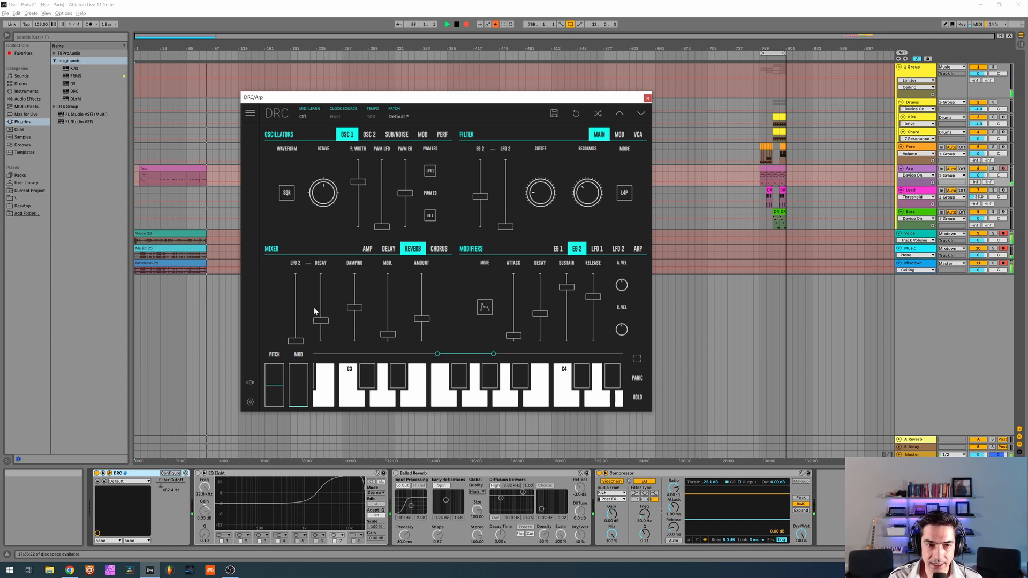
{"action": "left_click_drag", "start_coordinate": [322, 306], "coordinate": [348, 181]}
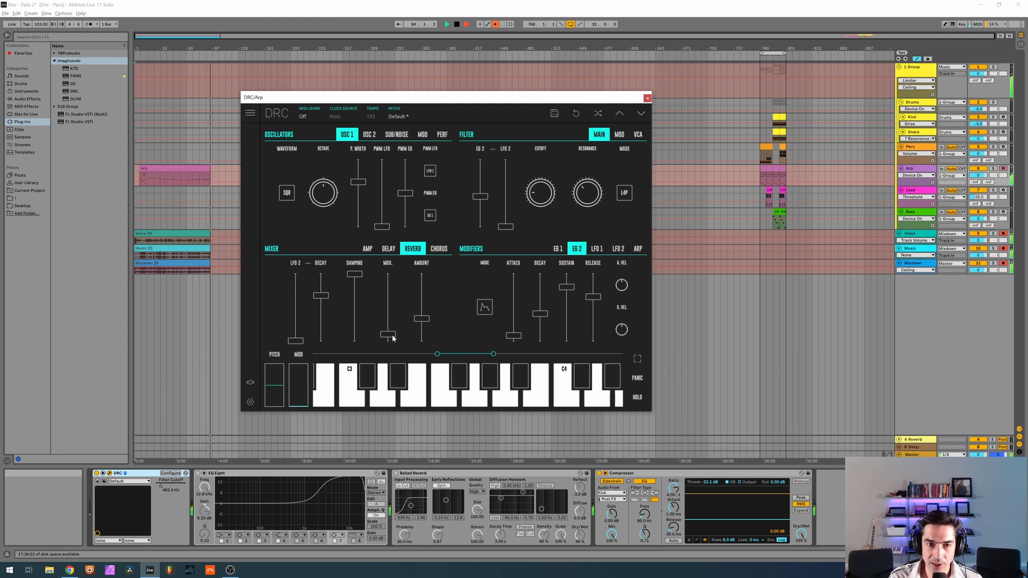
{"action": "left_click_drag", "start_coordinate": [389, 336], "coordinate": [426, 317]}
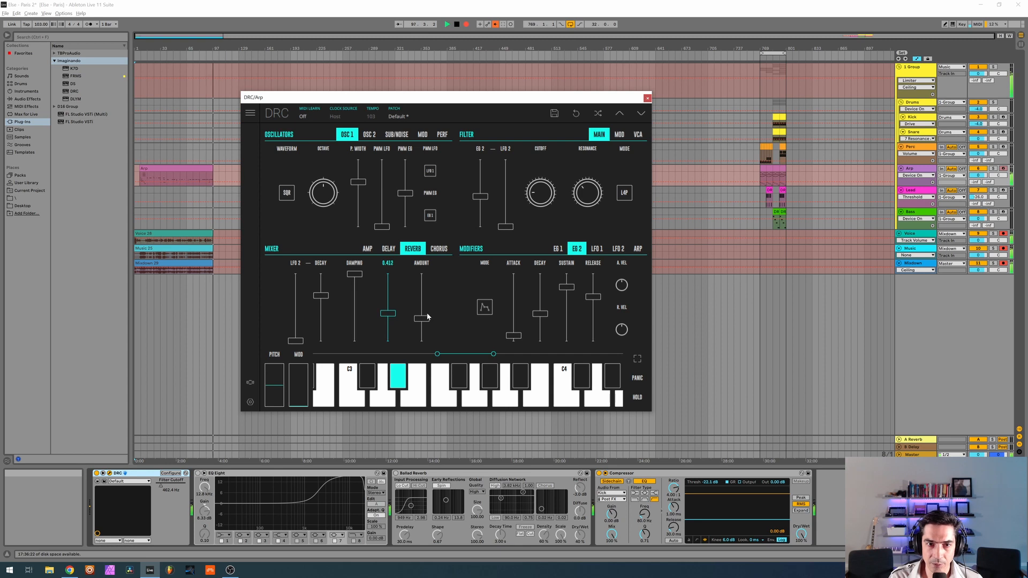
{"action": "left_click_drag", "start_coordinate": [428, 318], "coordinate": [427, 318]}
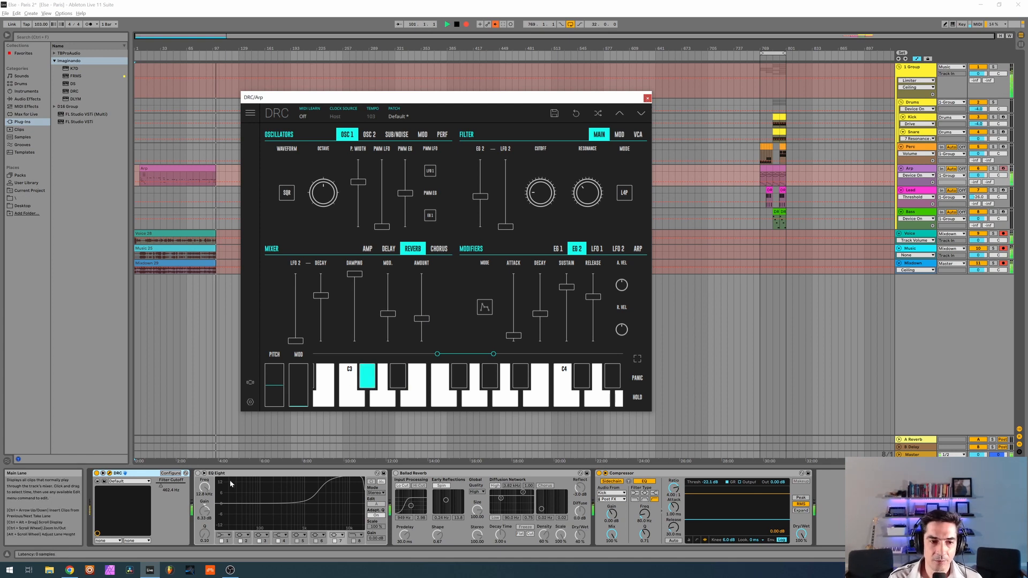
Step: Re-enable the EQ Eight on the Arp track
{"action": "left_click", "coordinate": [197, 474]}
{"action": "left_click", "coordinate": [198, 475]}
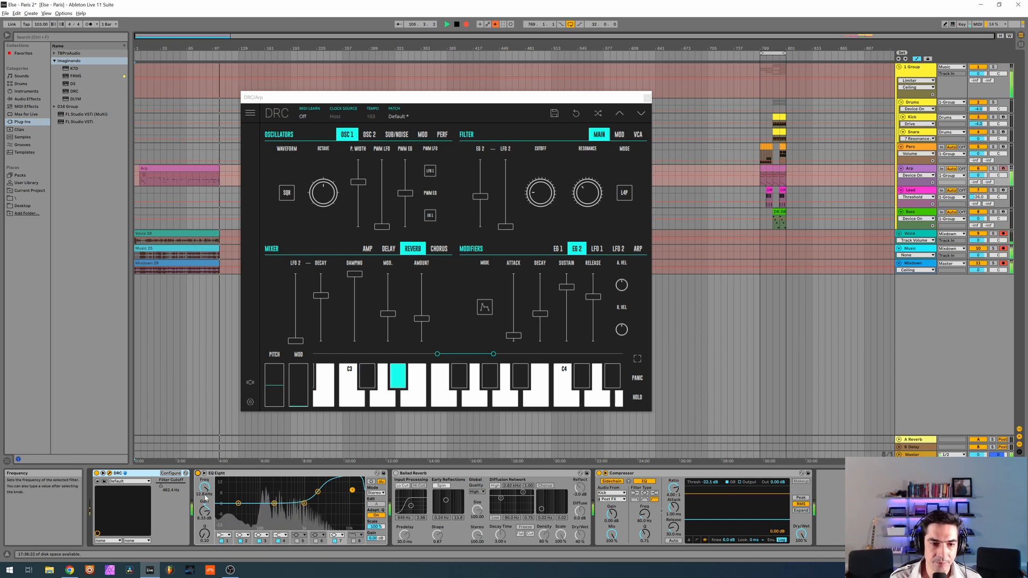
Step: Re-enable the Ballad Reverb on the Arp track after the EQ Eight
{"action": "left_click", "coordinate": [287, 544]}
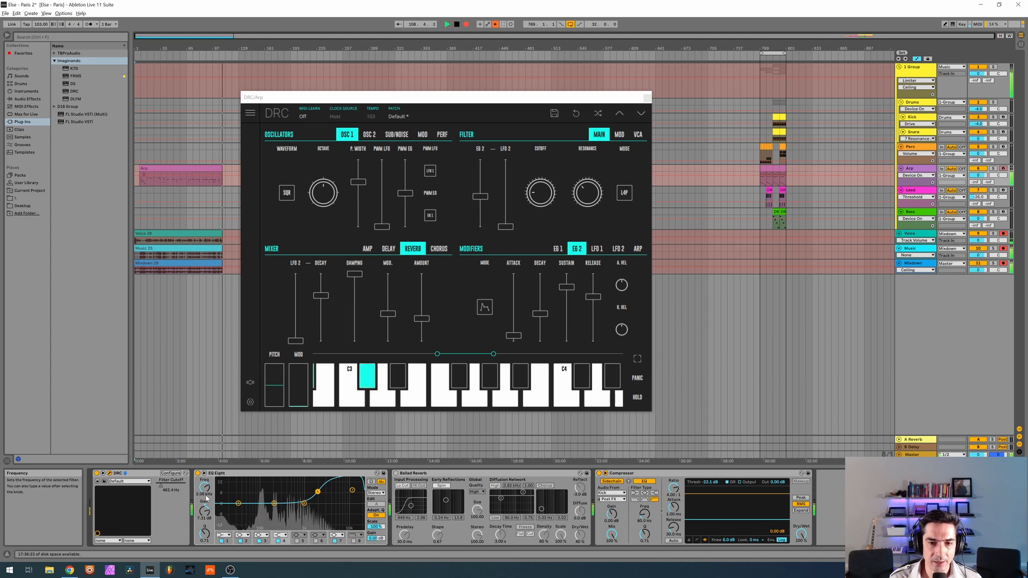
{"action": "left_click", "coordinate": [395, 474]}
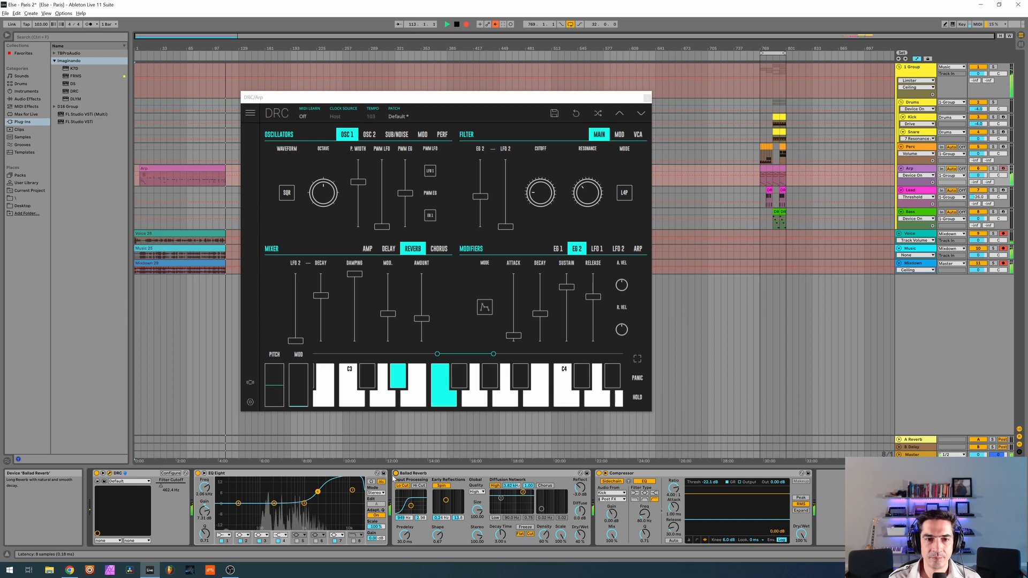
Step: Switch to the Lead track's devices and bypass both EQ Eights and the Vinyl Distortion
{"action": "left_click", "coordinate": [913, 190]}
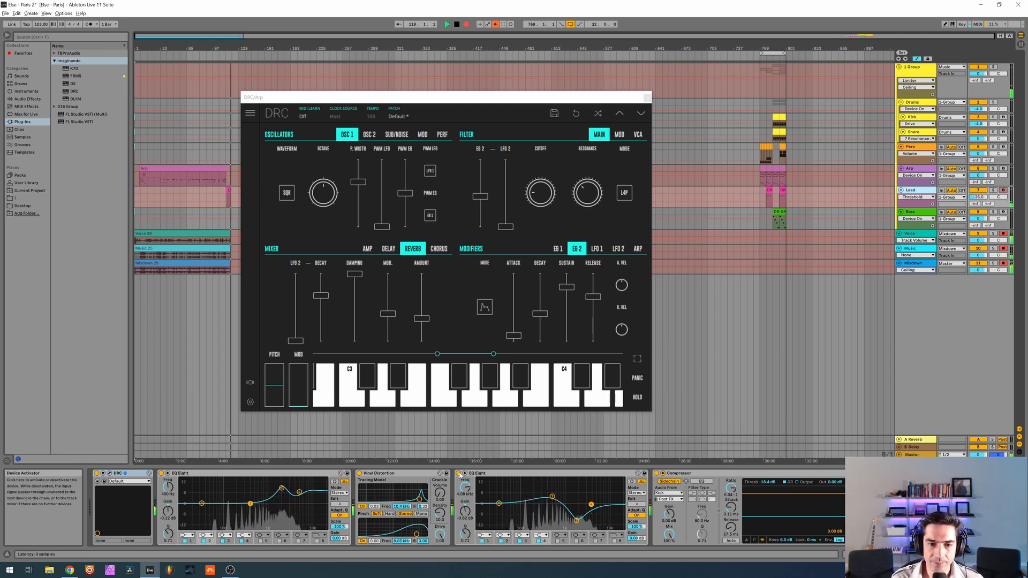
{"action": "left_click", "coordinate": [379, 474]}
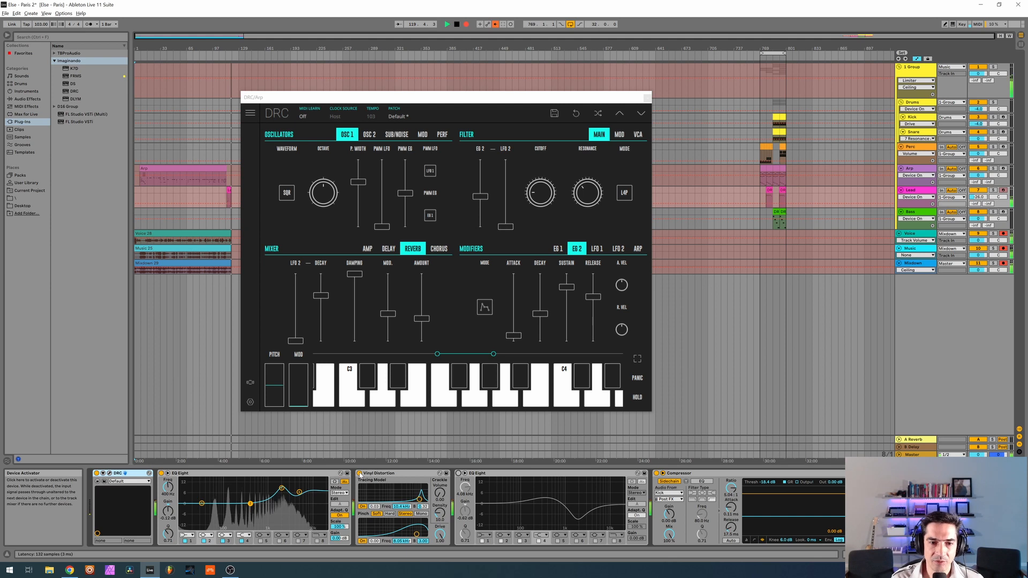
{"action": "left_click", "coordinate": [360, 474]}
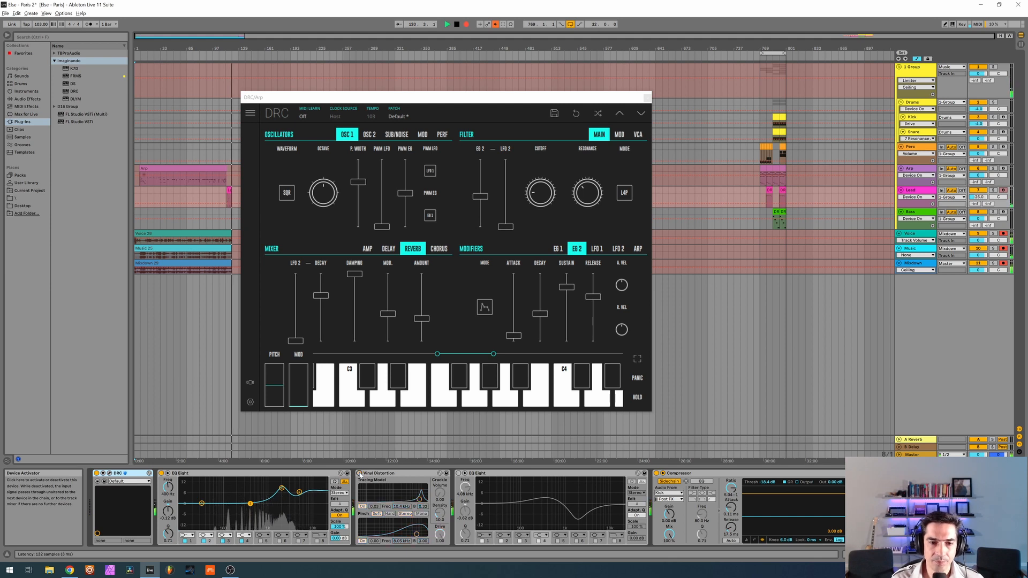
{"action": "left_click", "coordinate": [161, 474]}
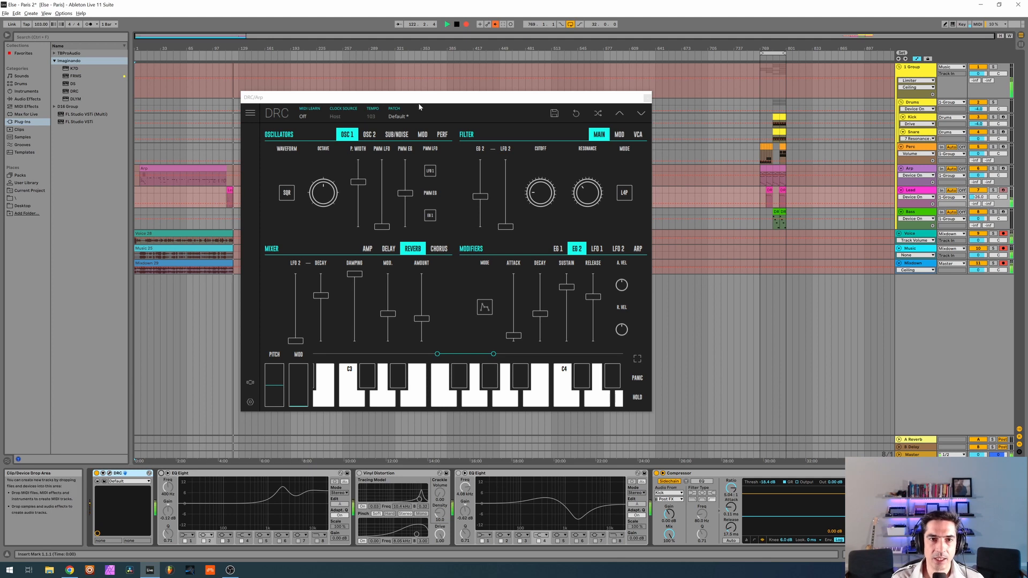
Step: Open the Lead track's DRC window, close the Arp's DRC window and reposition the Lead one
{"action": "left_click_drag", "start_coordinate": [429, 101], "coordinate": [474, 109]}
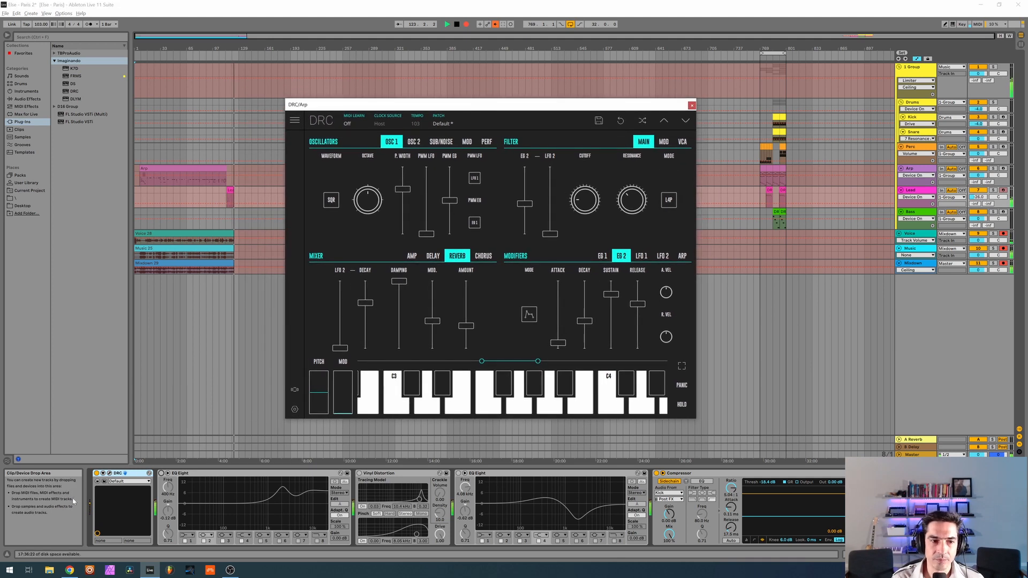
{"action": "left_click", "coordinate": [110, 474]}
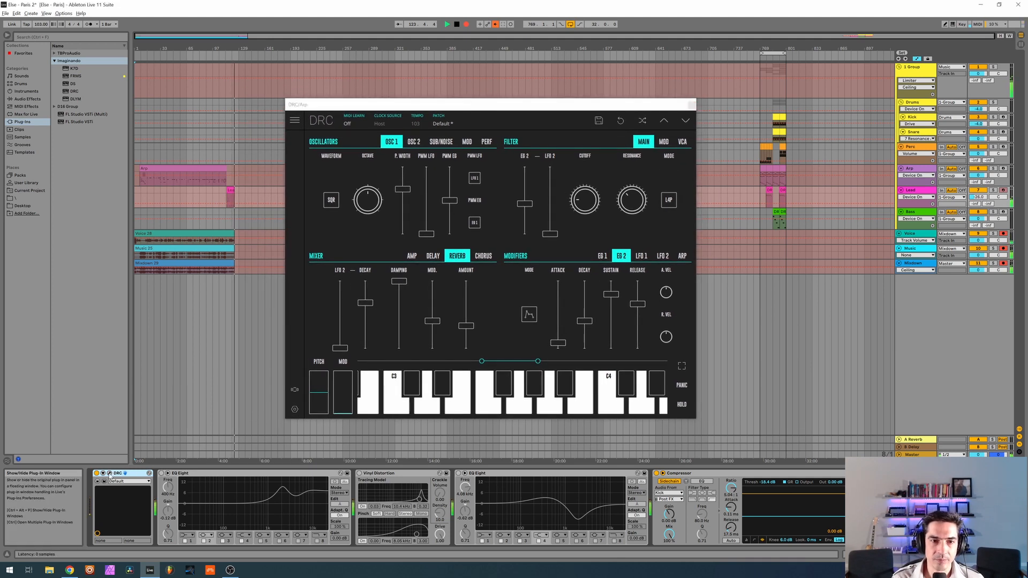
{"action": "left_click", "coordinate": [294, 108]}
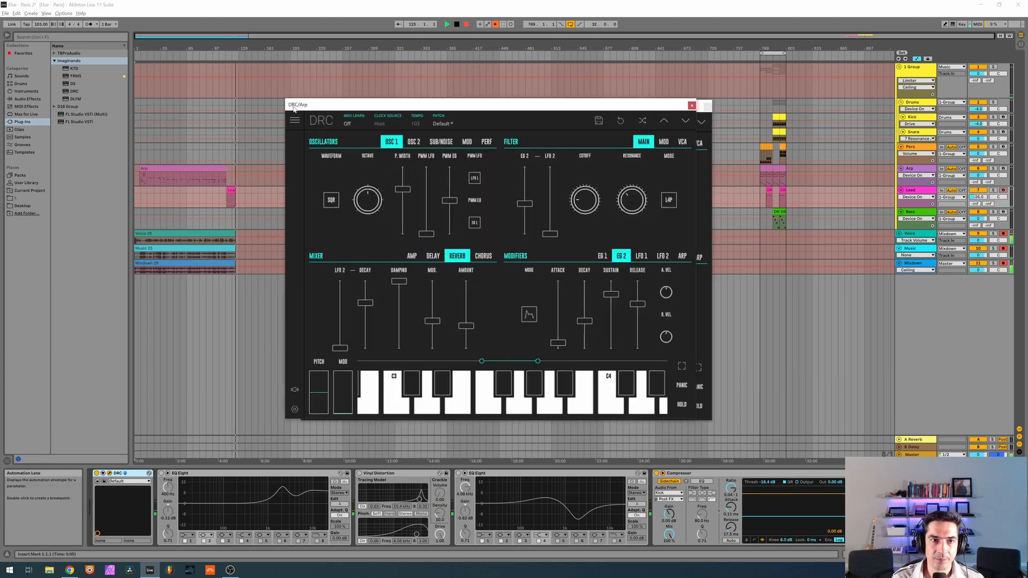
{"action": "left_click", "coordinate": [691, 106]}
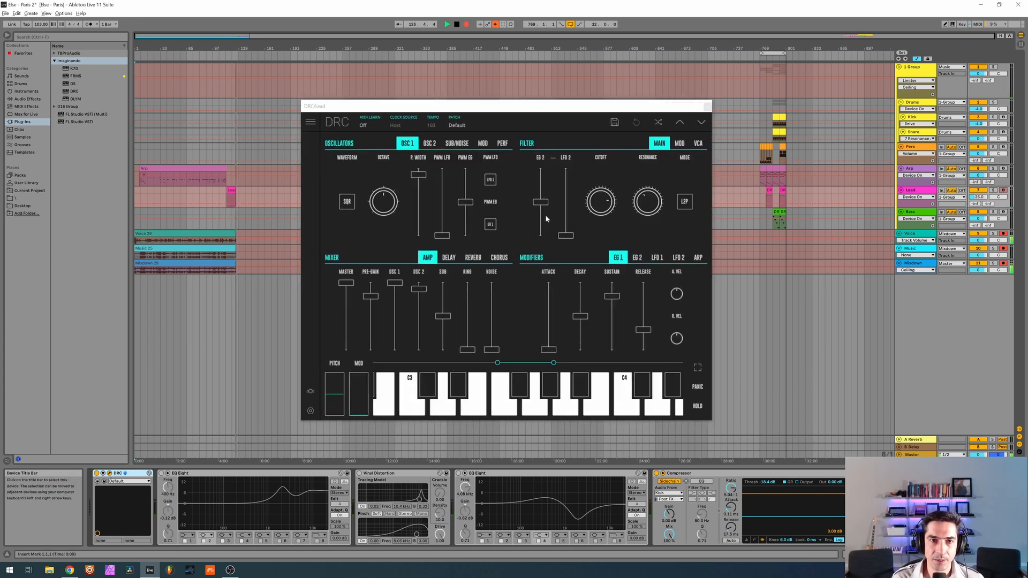
{"action": "mouse_move", "coordinate": [487, 106]}
{"action": "left_mouse_down"}
{"action": "mouse_move", "coordinate": [456, 100]}
{"action": "mouse_move", "coordinate": [472, 96]}
{"action": "left_mouse_up"}
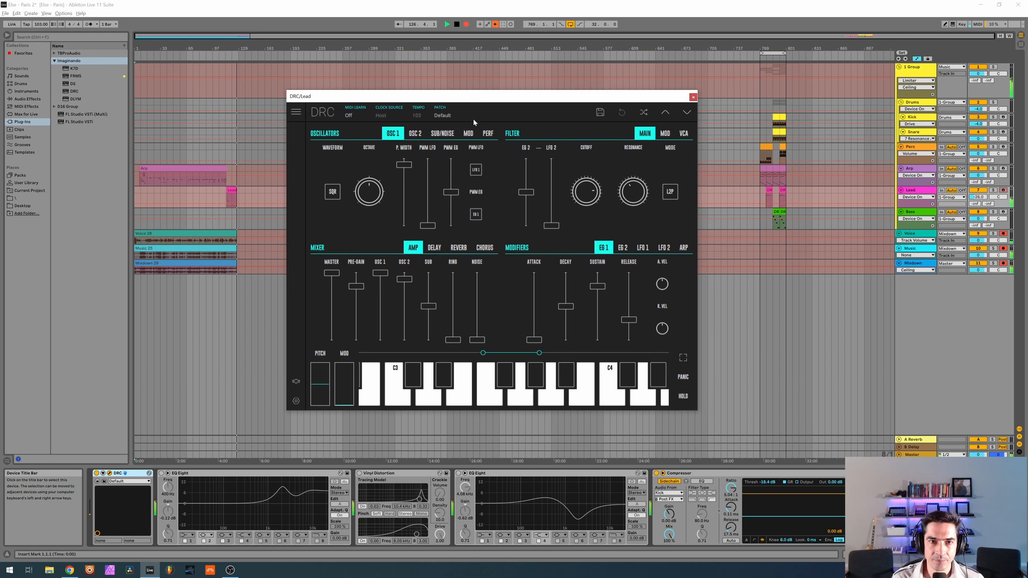
Step: Load the basic Default patch in the Lead's DRC and set OSC 1's waveform to SQR
{"action": "left_click", "coordinate": [474, 118]}
{"action": "left_click", "coordinate": [477, 114]}
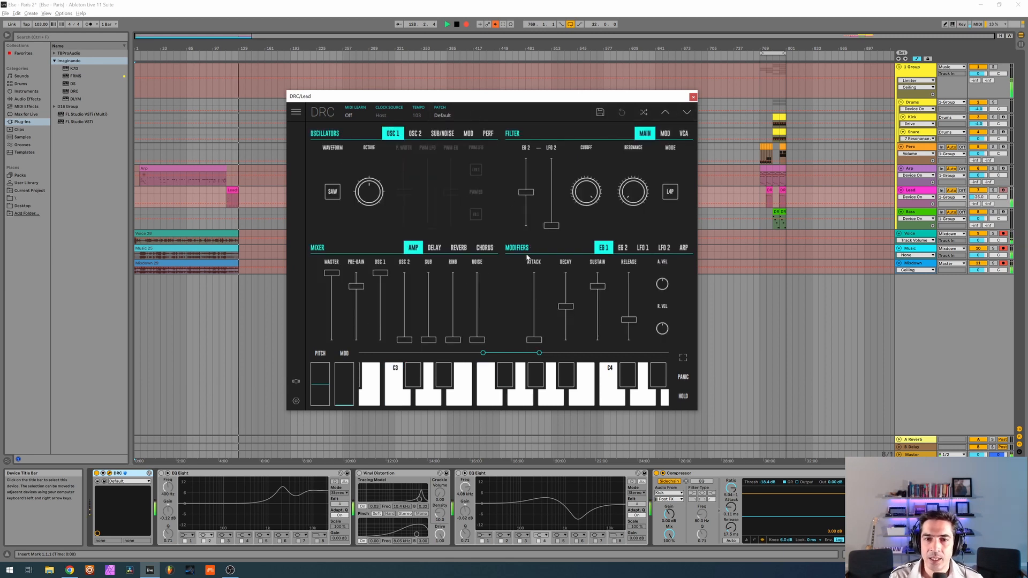
{"action": "left_click", "coordinate": [333, 192]}
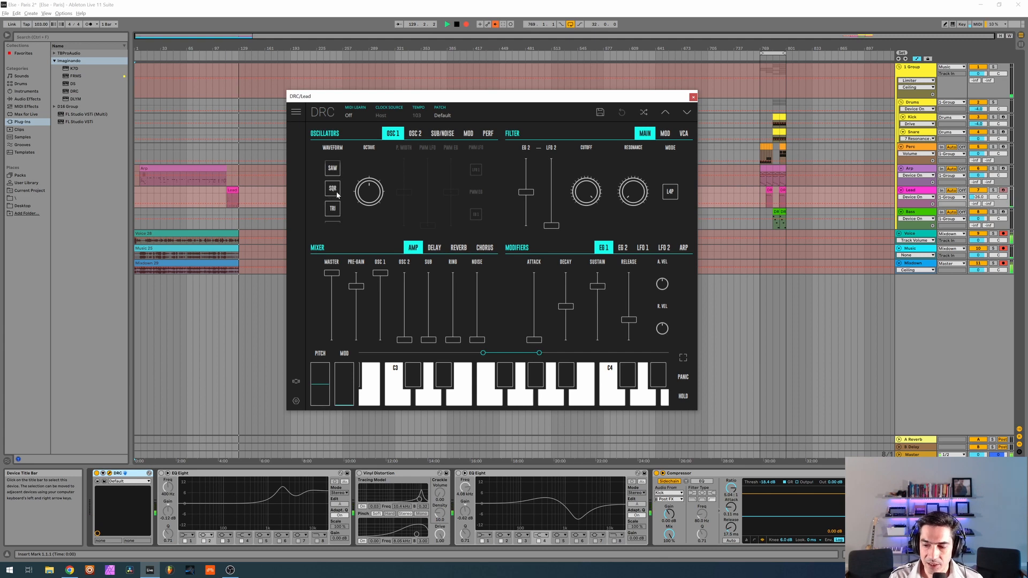
{"action": "left_click", "coordinate": [334, 190]}
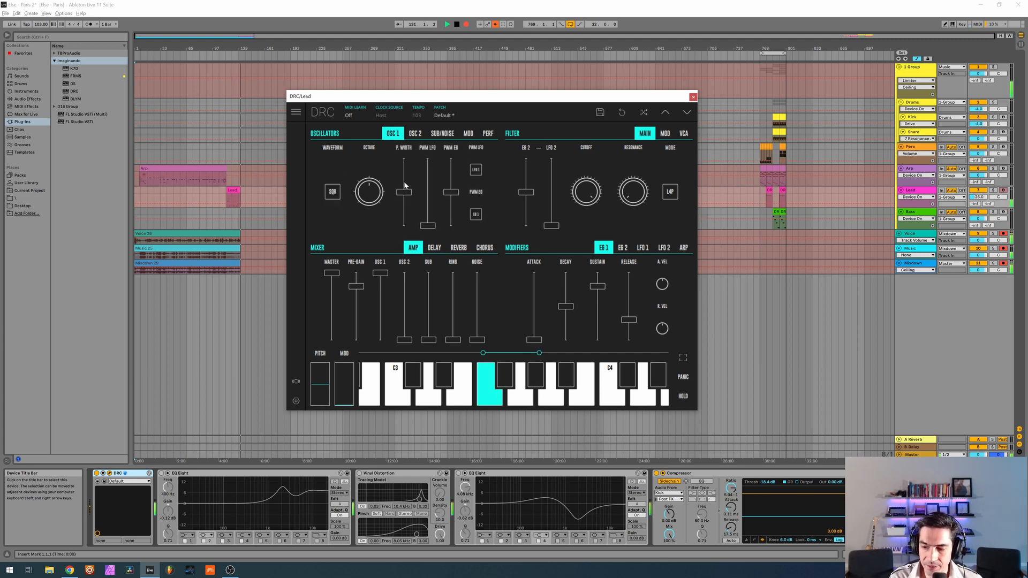
Step: Compare the edited Lead patch with the finished Default patch, then return to the edited one
{"action": "left_click", "coordinate": [444, 114]}
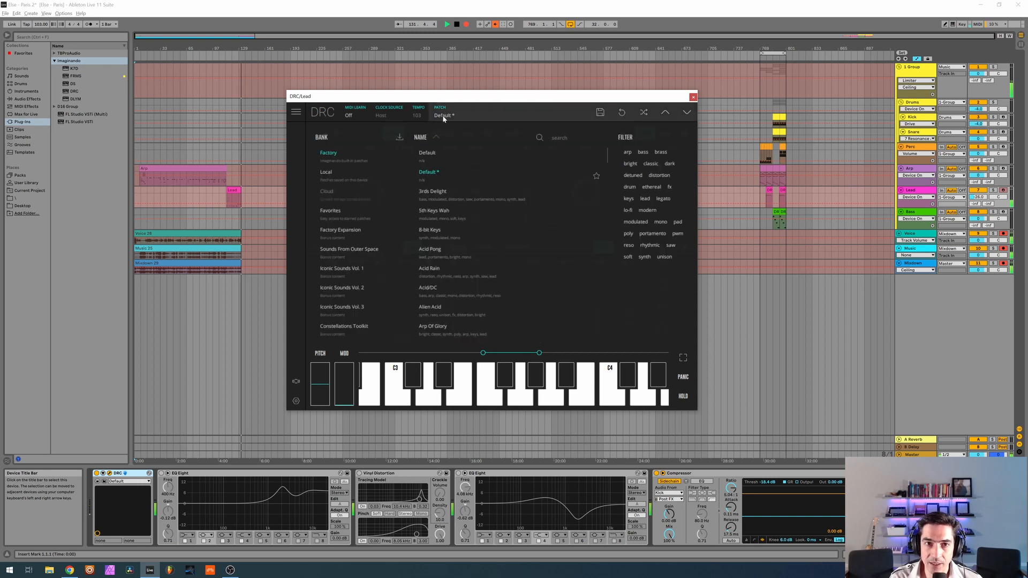
{"action": "left_click", "coordinate": [440, 117]}
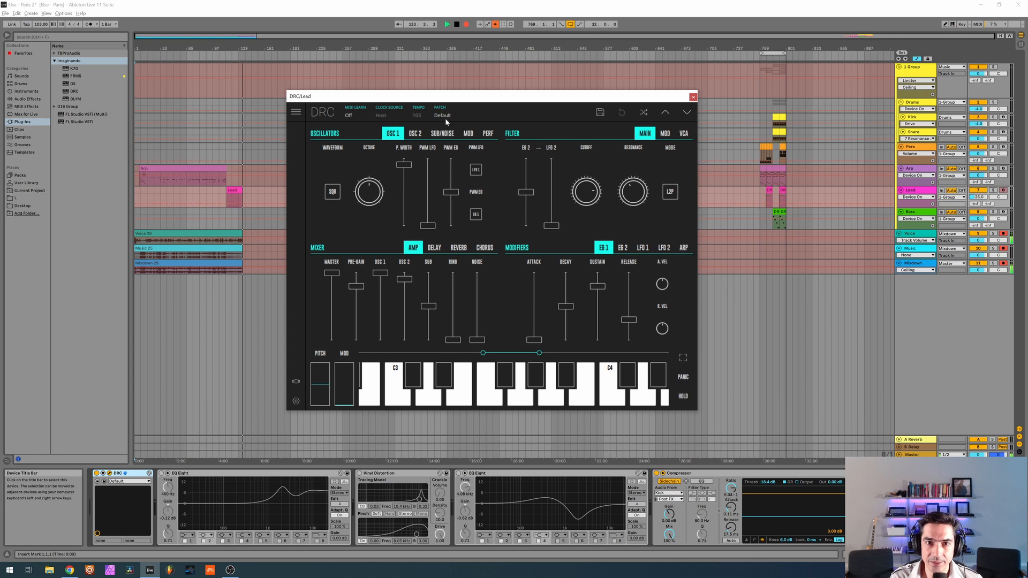
{"action": "left_click", "coordinate": [445, 115]}
{"action": "left_click", "coordinate": [434, 176]}
{"action": "left_click", "coordinate": [447, 114]}
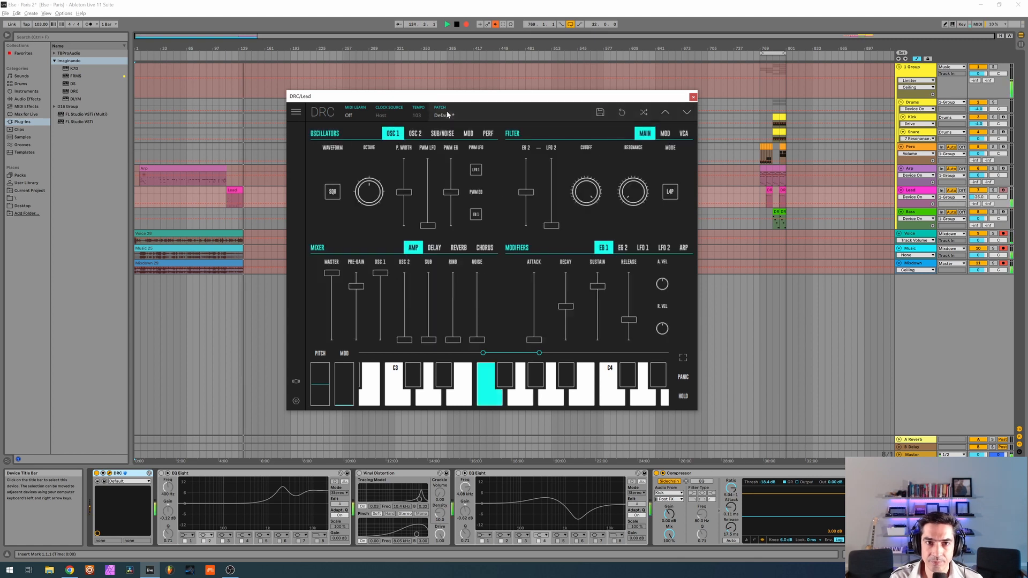
Step: Raise OSC 1's pulse width to roughly nine tenths of its range
{"action": "left_click_drag", "start_coordinate": [404, 192], "coordinate": [426, 171]}
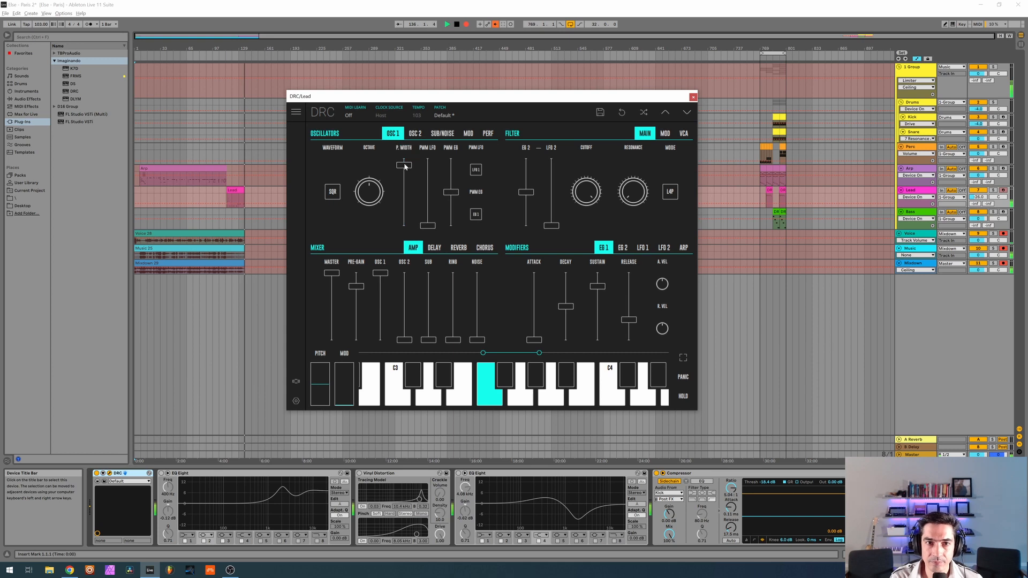
{"action": "left_click_drag", "start_coordinate": [405, 168], "coordinate": [404, 168]}
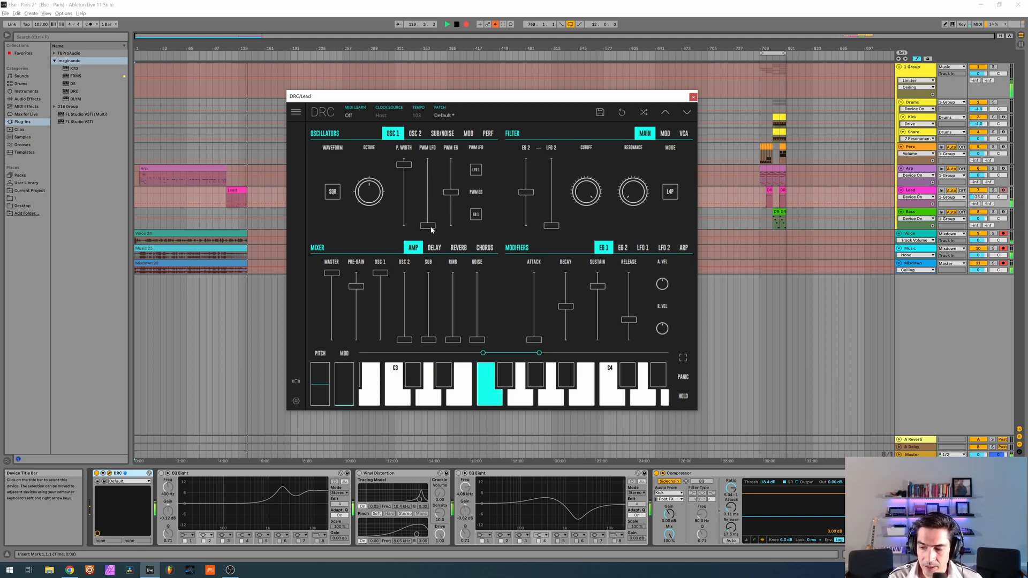
Step: Bring OSC 2 into the mix at a level of about 0.9 and adjust its fine tuning slightly
{"action": "left_click", "coordinate": [403, 288]}
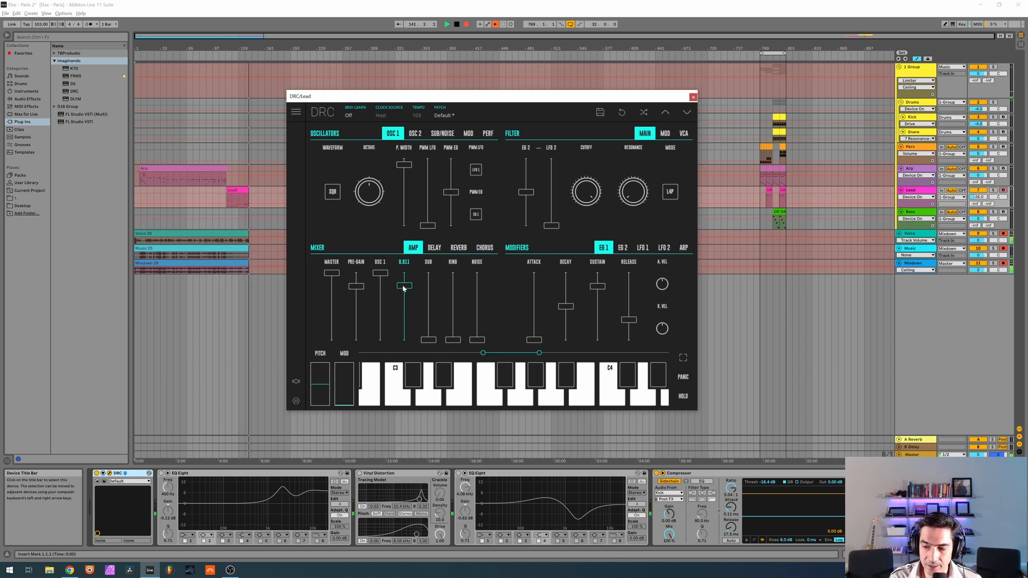
{"action": "left_click_drag", "start_coordinate": [404, 288], "coordinate": [424, 282]}
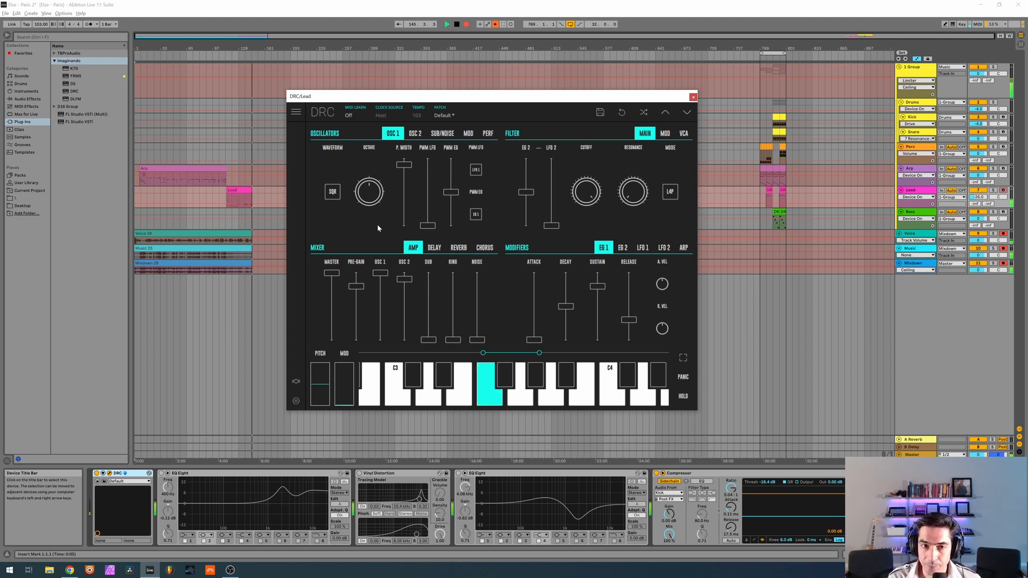
{"action": "left_click", "coordinate": [413, 133]}
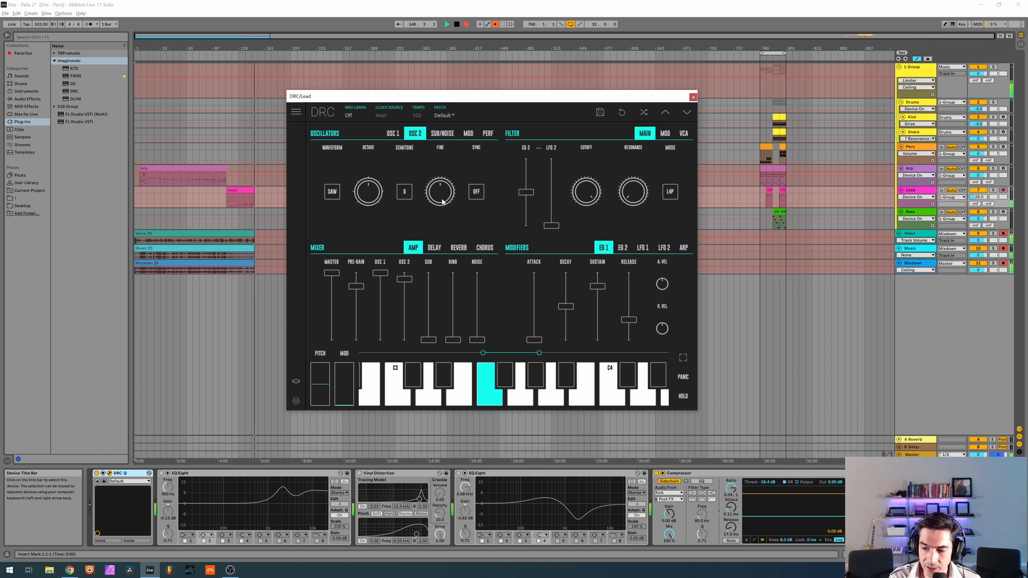
{"action": "left_click_drag", "start_coordinate": [442, 201], "coordinate": [457, 196]}
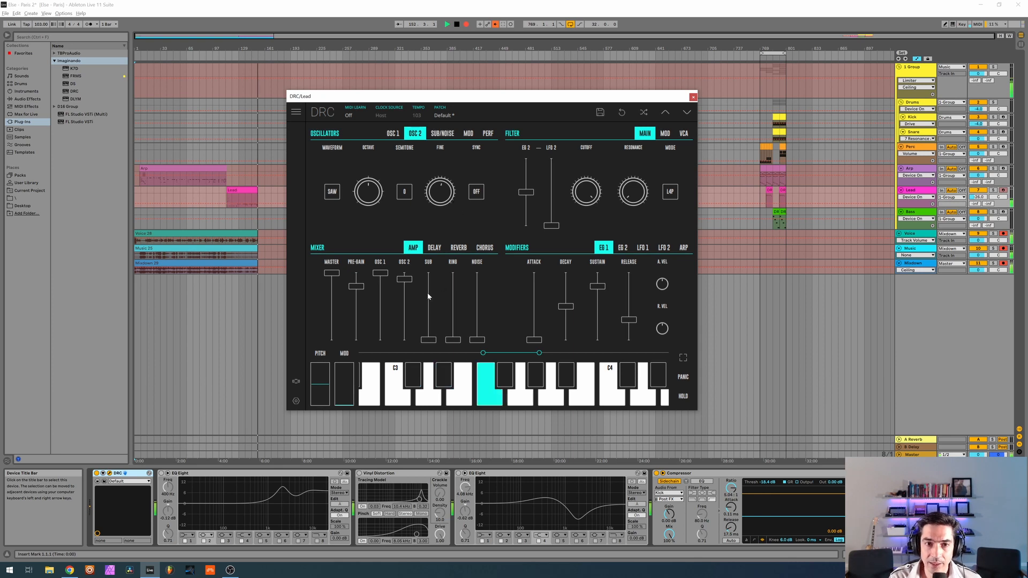
Step: Set the sub oscillator's octave to -1 and raise its mixer level to about half
{"action": "left_click", "coordinate": [443, 134]}
{"action": "left_click_drag", "start_coordinate": [365, 199], "coordinate": [366, 72]}
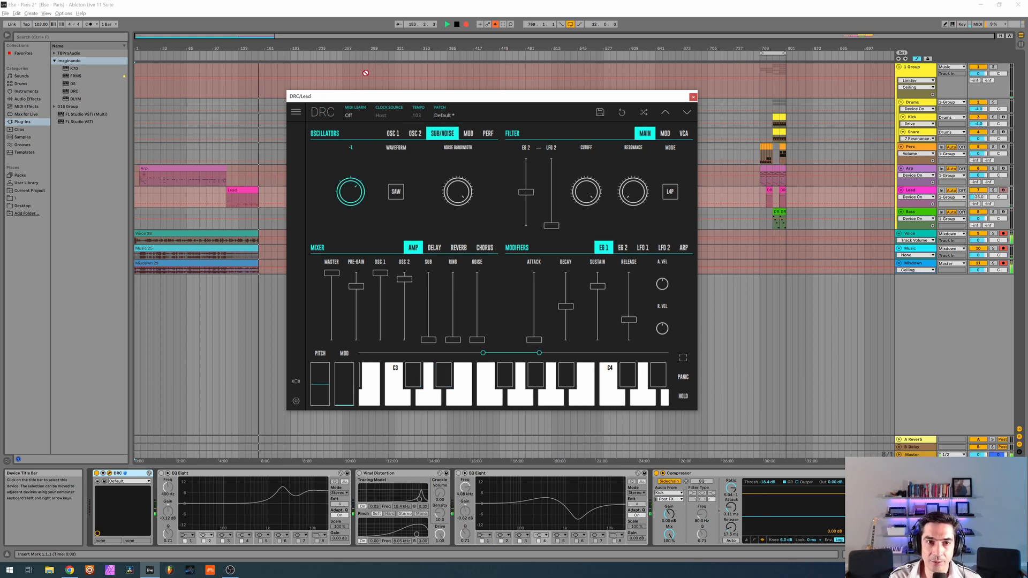
{"action": "left_click", "coordinate": [426, 318]}
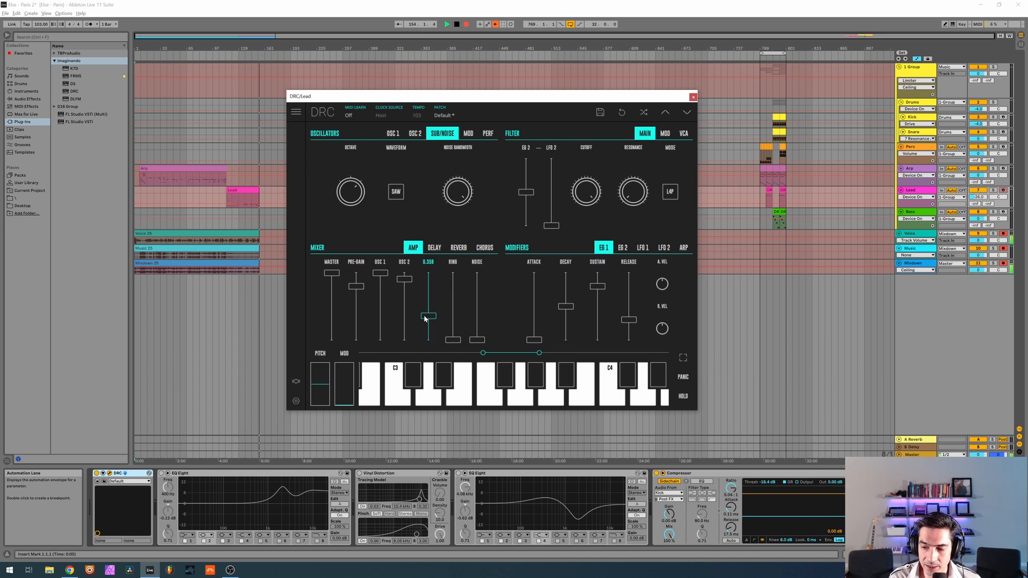
{"action": "left_click_drag", "start_coordinate": [424, 319], "coordinate": [455, 305]}
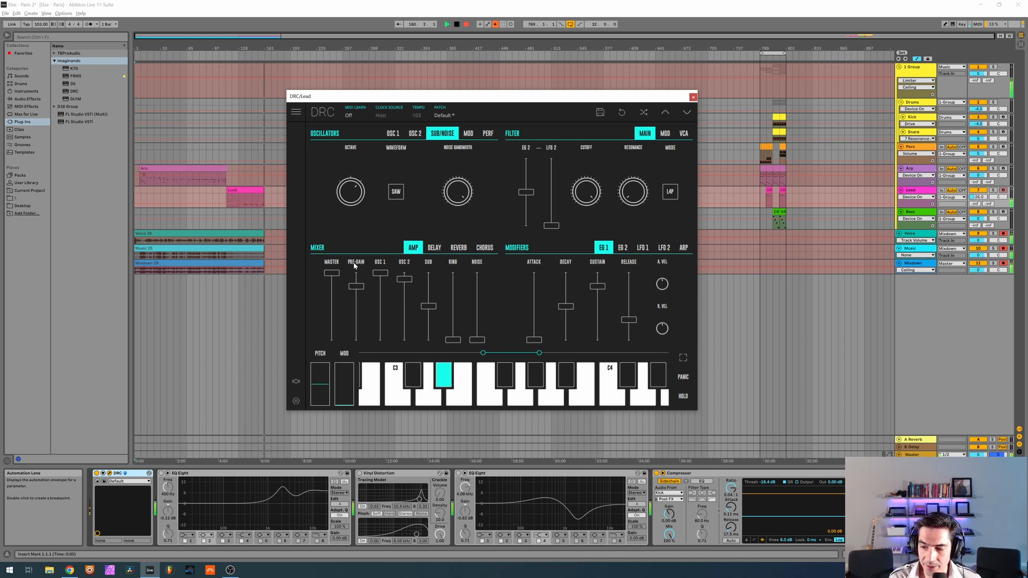
Step: Adjust the Lead's portamento time in the performance settings, trying long glides up to about 1320 ms
{"action": "left_click", "coordinate": [488, 133]}
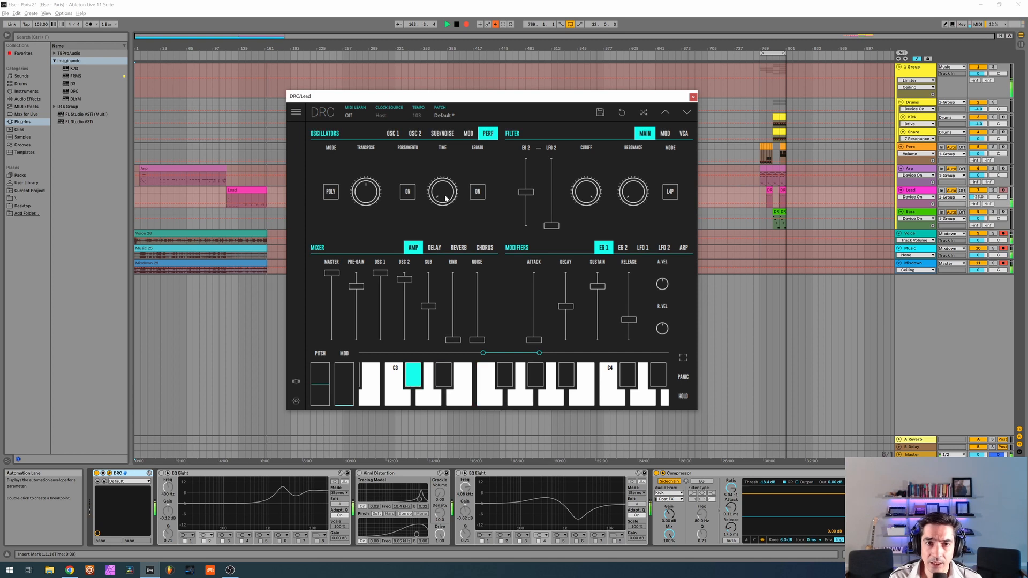
{"action": "mouse_move", "coordinate": [440, 187]}
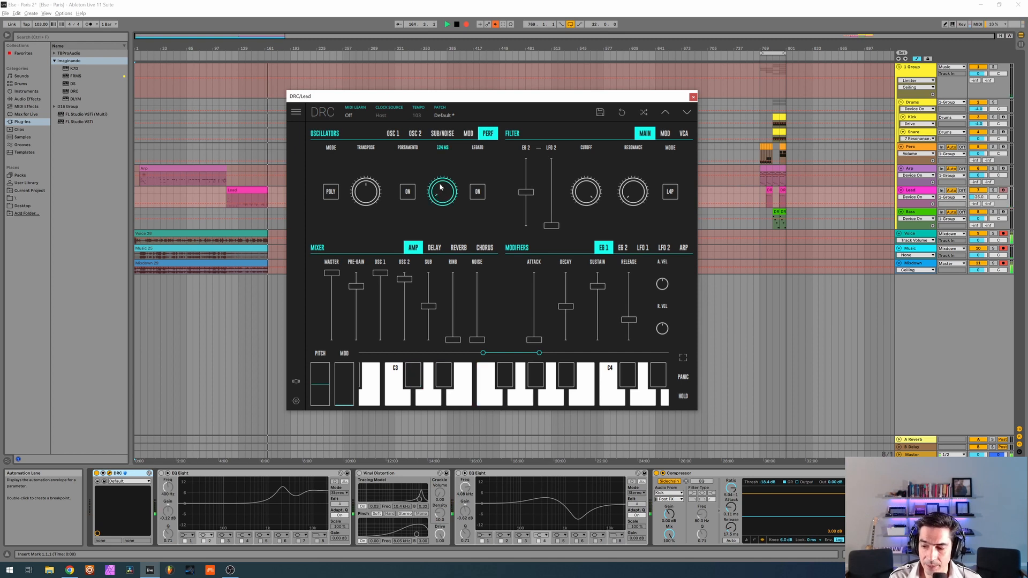
{"action": "scroll", "coordinate": [441, 188], "scroll_direction": "down", "scroll_amount": 1}
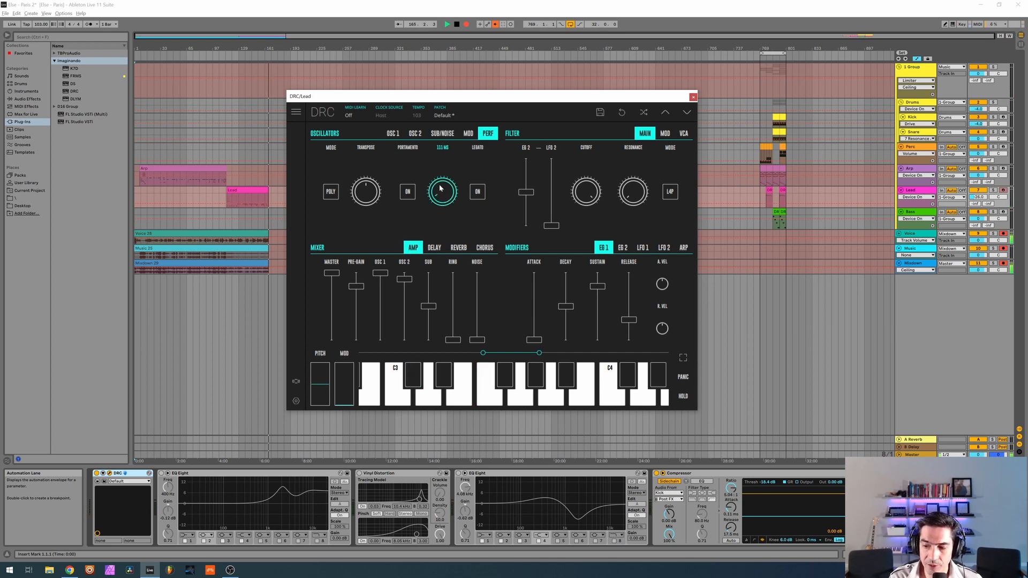
{"action": "left_click_drag", "start_coordinate": [440, 185], "coordinate": [473, 171]}
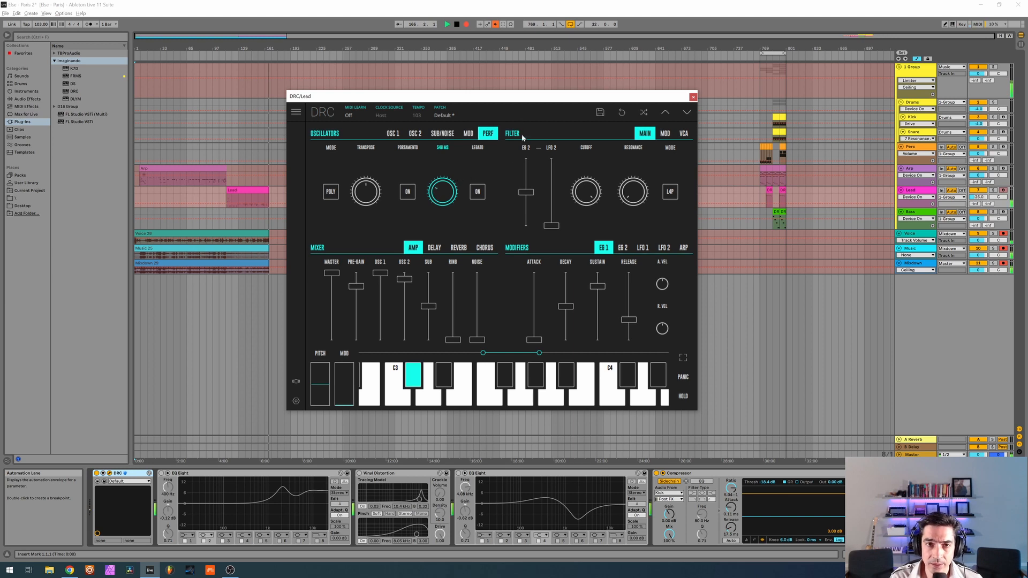
{"action": "left_click_drag", "start_coordinate": [523, 138], "coordinate": [597, 64]}
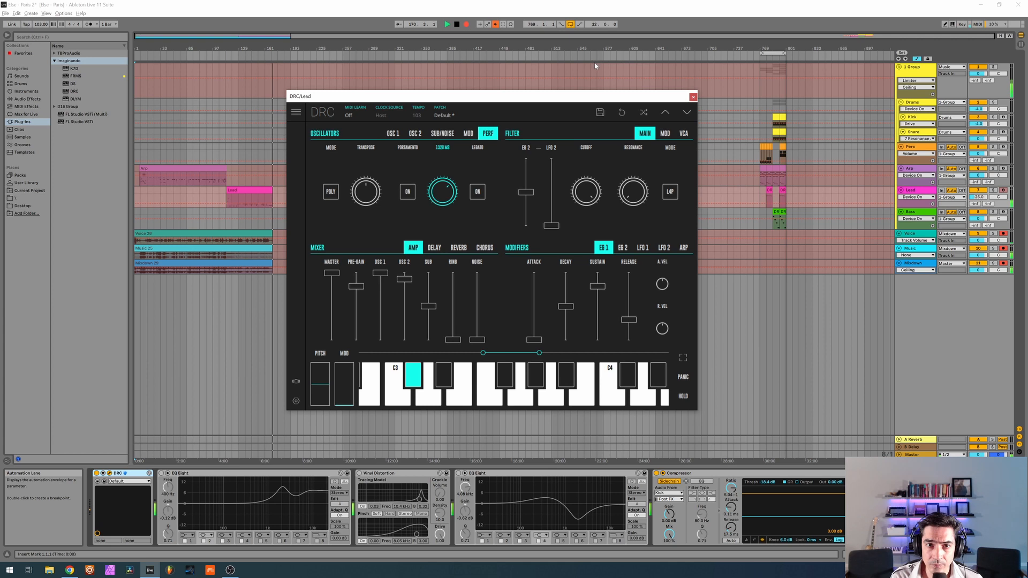
{"action": "left_click_drag", "start_coordinate": [606, 67], "coordinate": [606, 67]}
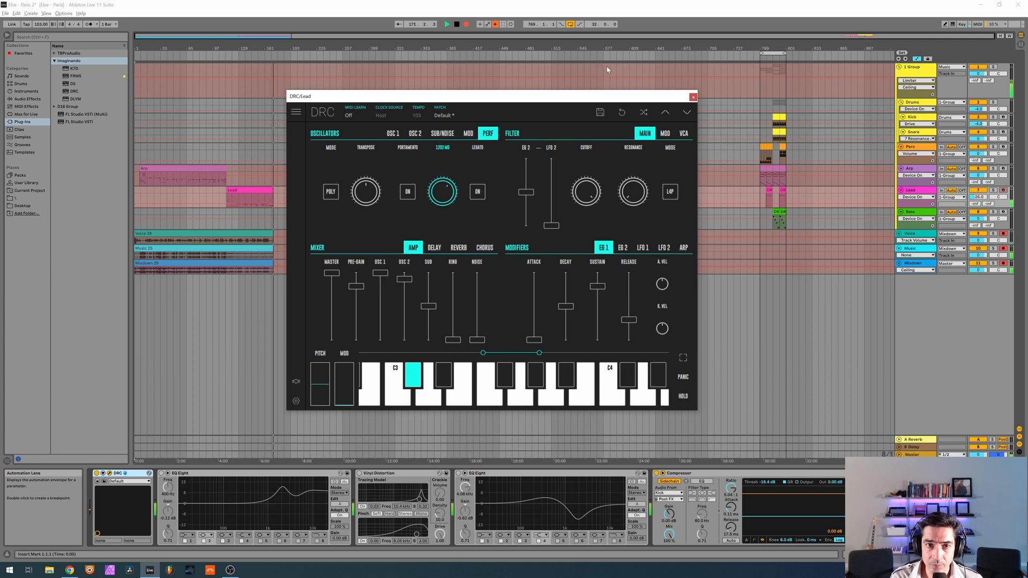
{"action": "left_click_drag", "start_coordinate": [442, 189], "coordinate": [456, 188]}
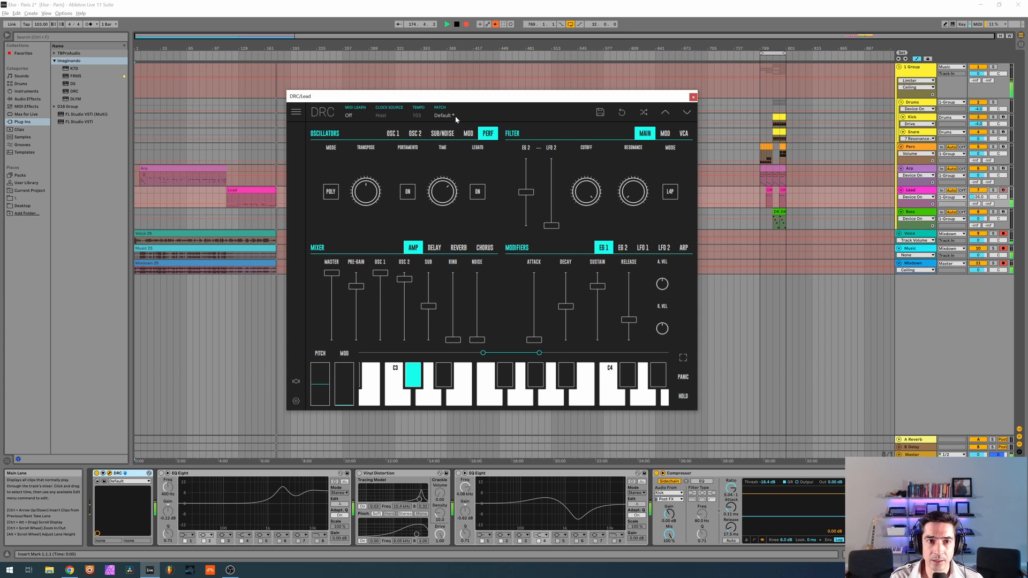
Step: Audition the finished Default patch against the edited Lead patch and switch back to the edited one
{"action": "left_click", "coordinate": [454, 116]}
{"action": "left_click", "coordinate": [435, 153]}
{"action": "left_click", "coordinate": [452, 111]}
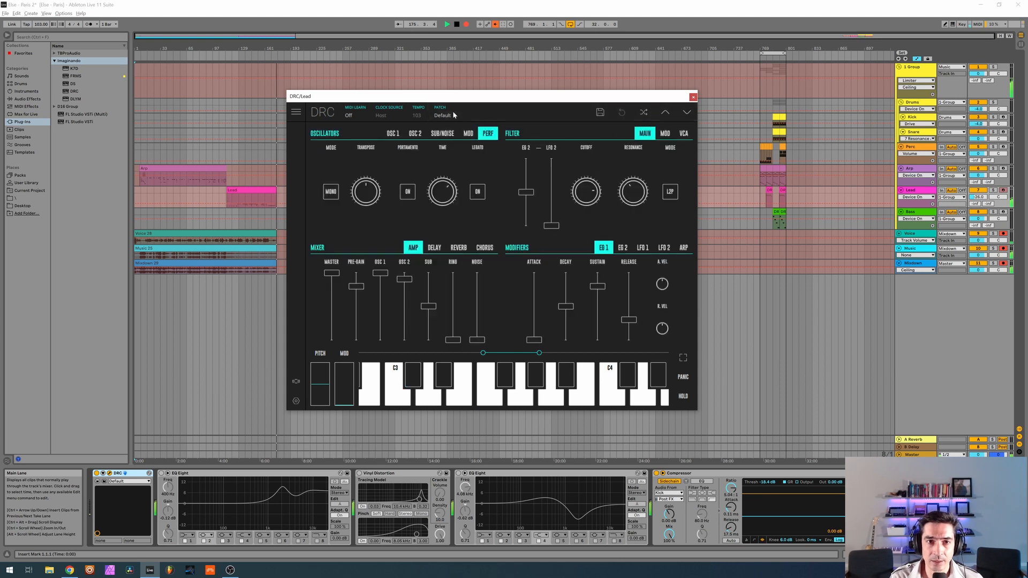
{"action": "left_click", "coordinate": [459, 117]}
{"action": "left_click", "coordinate": [429, 172]}
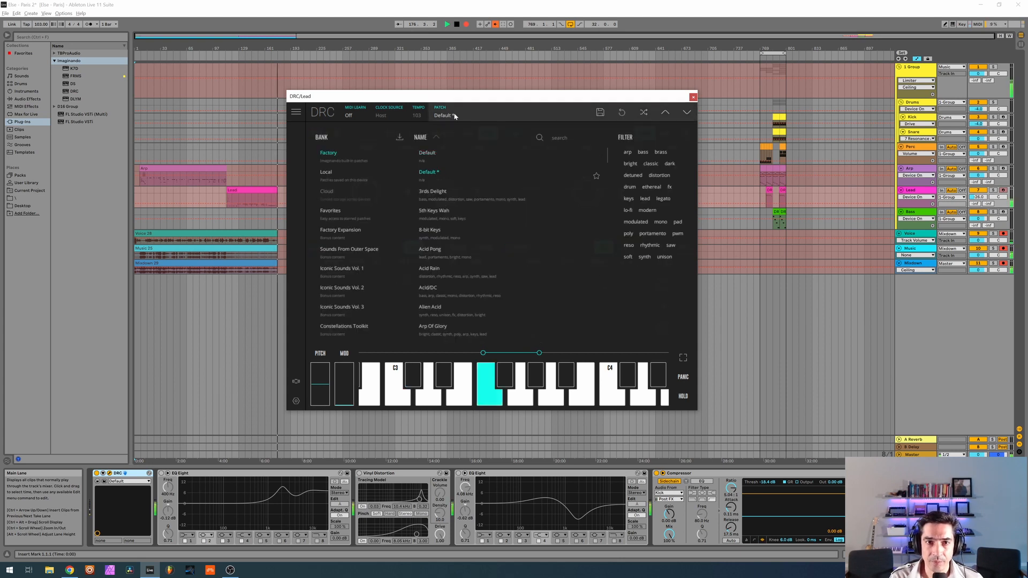
Step: Leave the patch browser and switch the Lead patch's performance mode from poly to MONO
{"action": "left_click", "coordinate": [452, 114]}
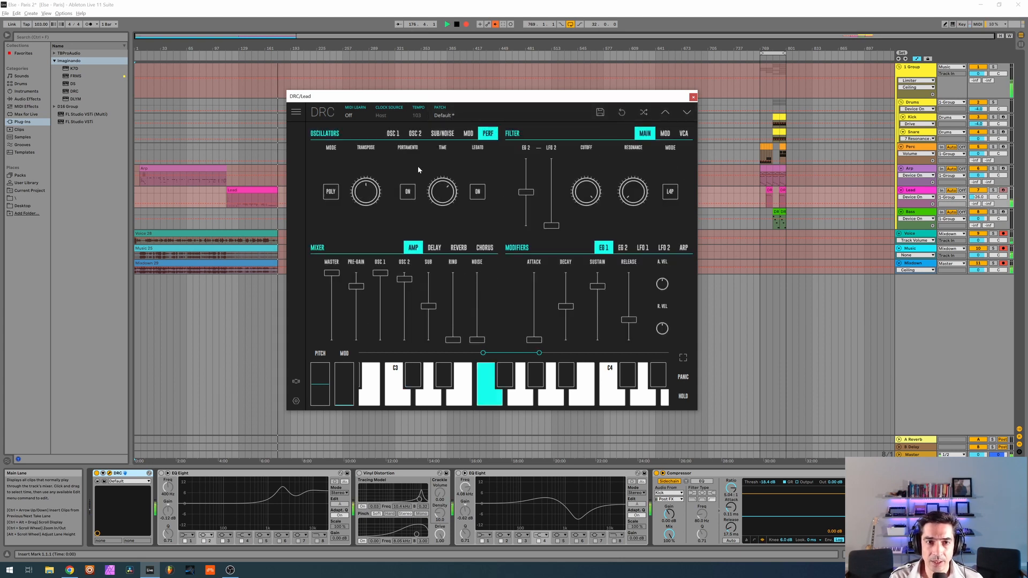
{"action": "left_click", "coordinate": [332, 191]}
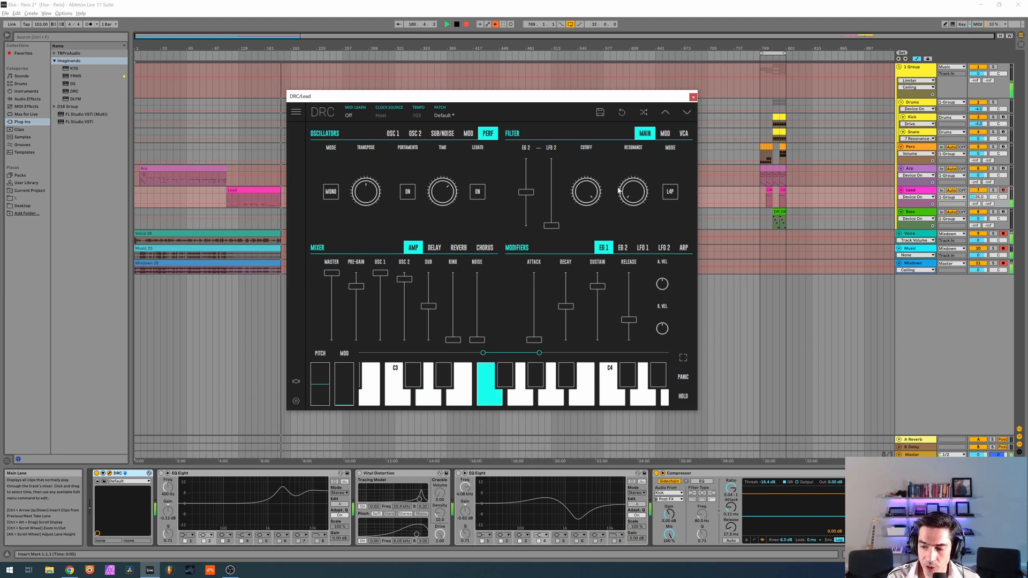
Step: Set the Lead's filter mode to L2P, lower the cutoff and raise the resonance
{"action": "left_click_drag", "start_coordinate": [584, 190], "coordinate": [590, 226]}
{"action": "left_click", "coordinate": [670, 191]}
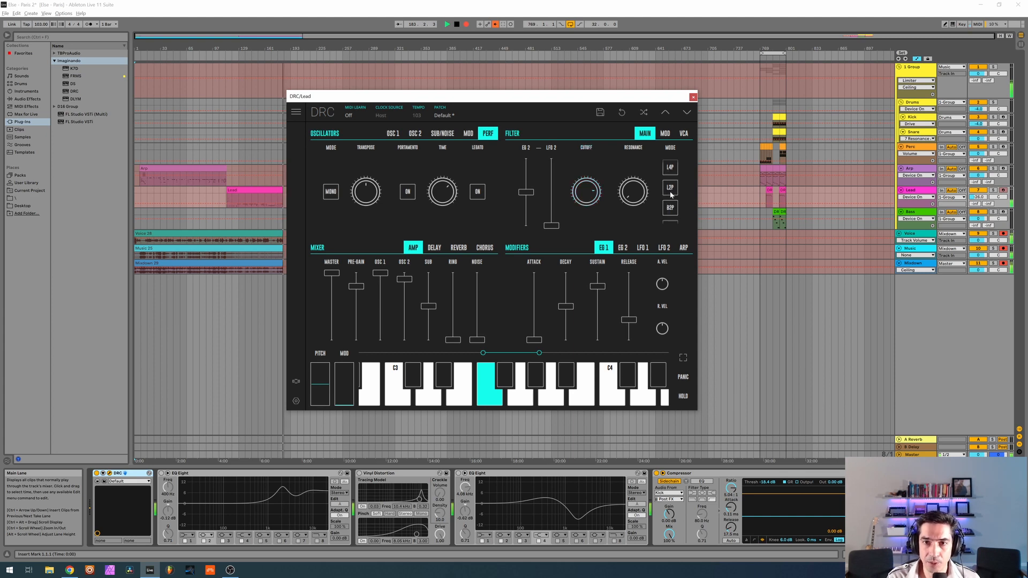
{"action": "left_click", "coordinate": [671, 190]}
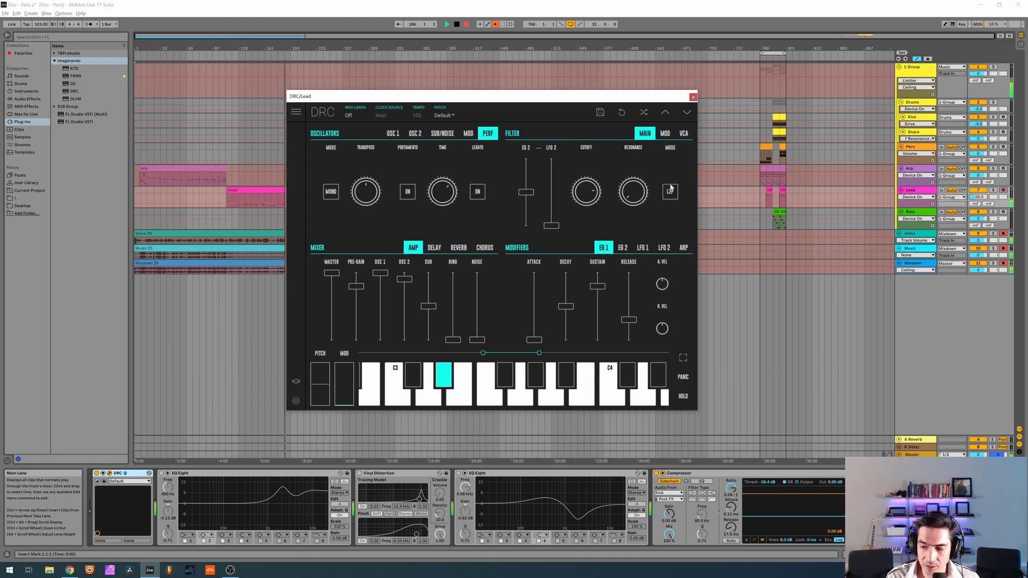
{"action": "left_click_drag", "start_coordinate": [639, 194], "coordinate": [701, 114]}
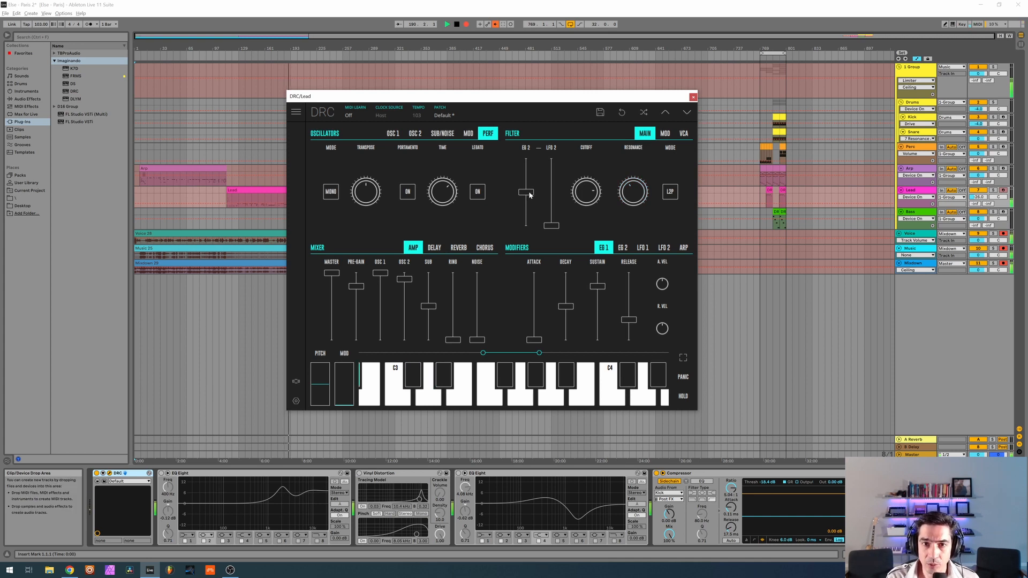
Step: Review the filter's EG 2 amount and the attack, decay, sustain and release settings of EG 1 and EG 2
{"action": "mouse_move", "coordinate": [530, 194]}
{"action": "left_click_drag", "start_coordinate": [531, 195], "coordinate": [534, 195]}
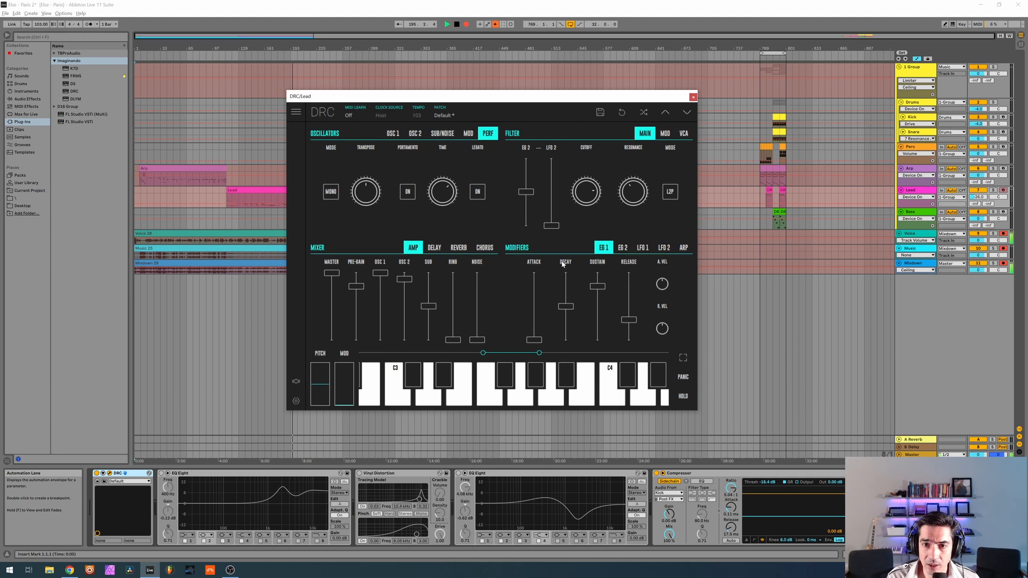
{"action": "mouse_move", "coordinate": [563, 264]}
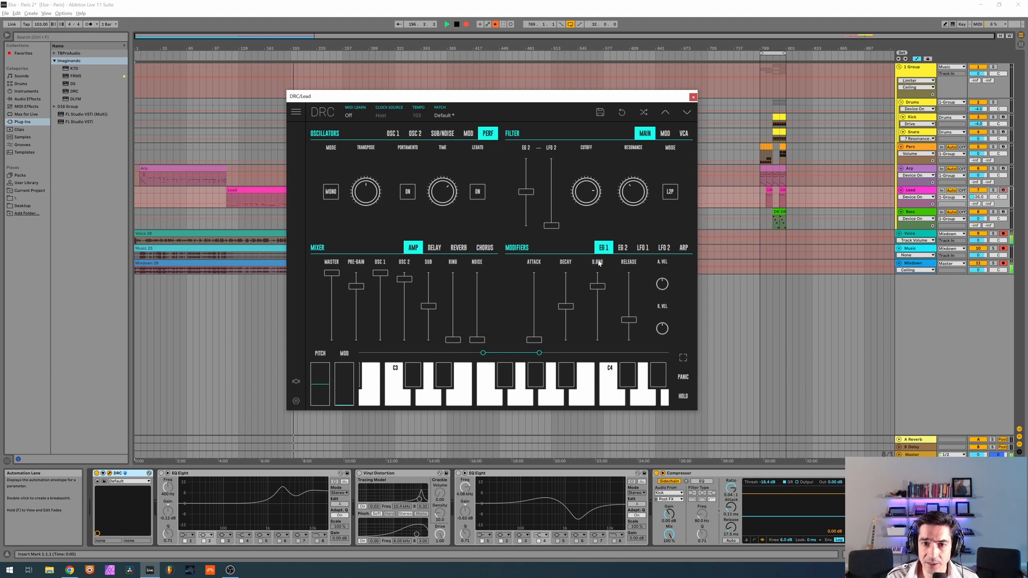
{"action": "left_click", "coordinate": [623, 248]}
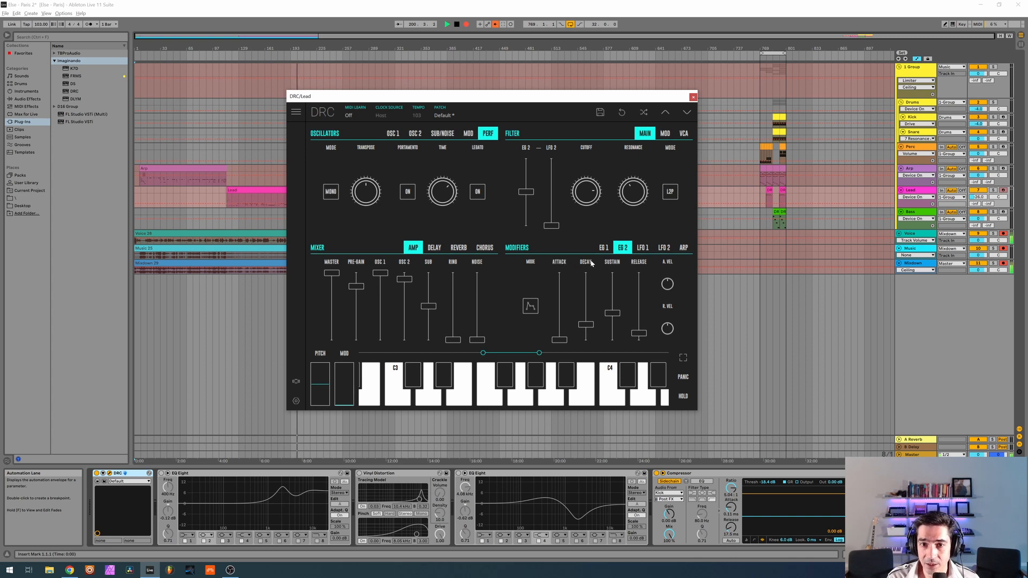
{"action": "mouse_move", "coordinate": [589, 263]}
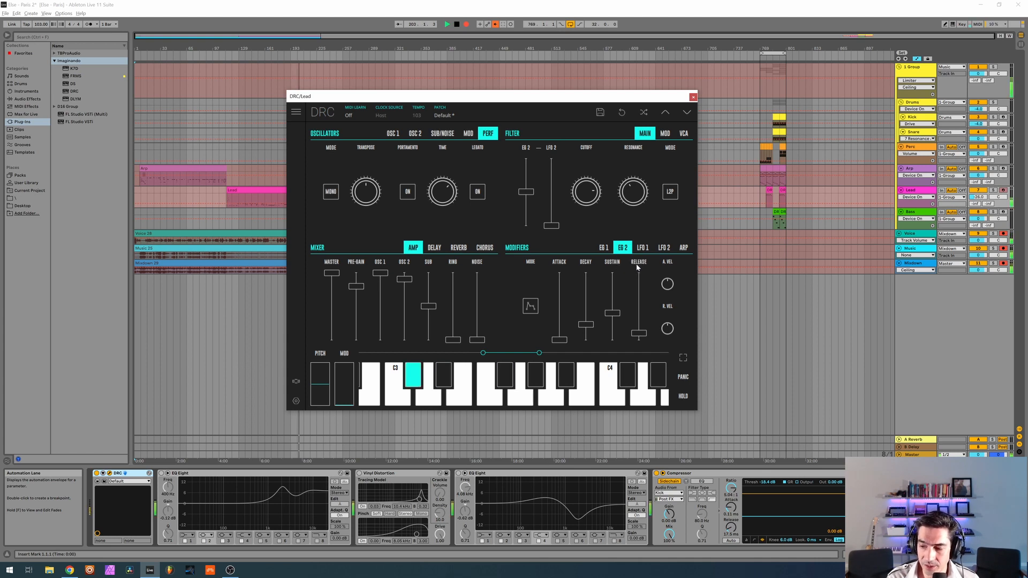
Step: Add reverb to the Lead patch with the decay at about 0.757, raising its amount, damping and modulation
{"action": "left_click", "coordinate": [459, 249]}
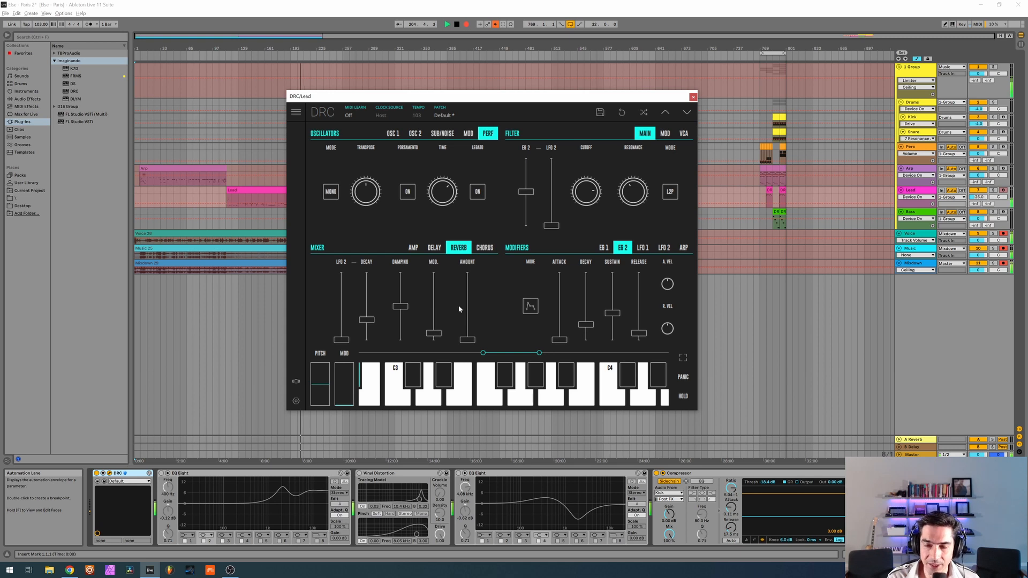
{"action": "left_click", "coordinate": [469, 294]}
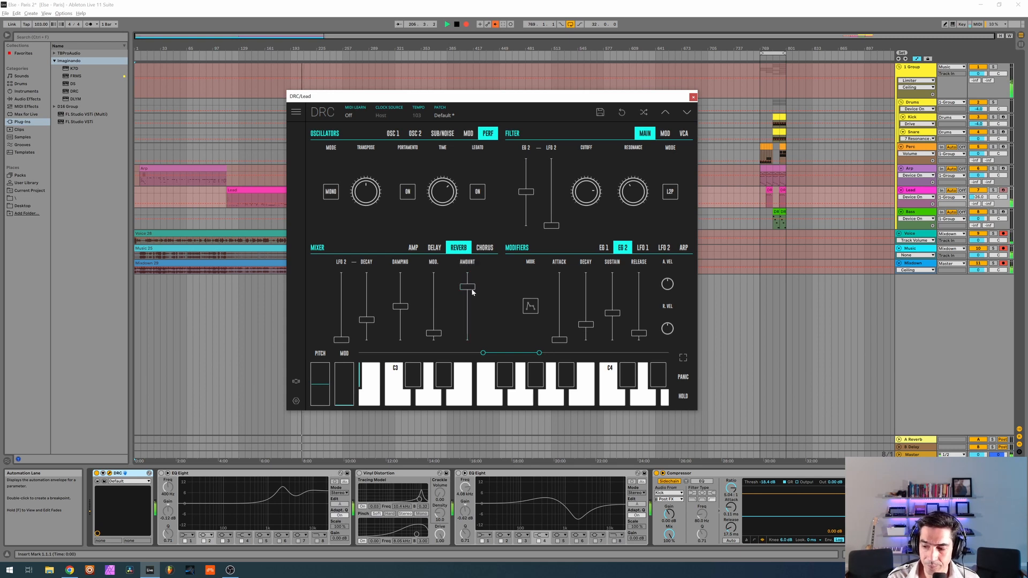
{"action": "left_click", "coordinate": [367, 290]}
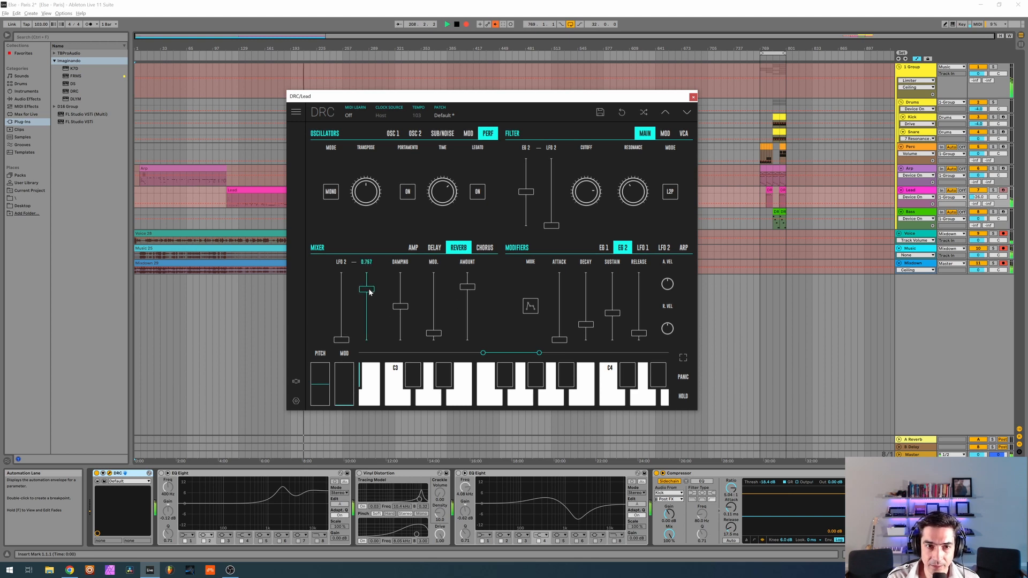
{"action": "left_click", "coordinate": [401, 291]}
{"action": "left_click_drag", "start_coordinate": [401, 292], "coordinate": [404, 291]}
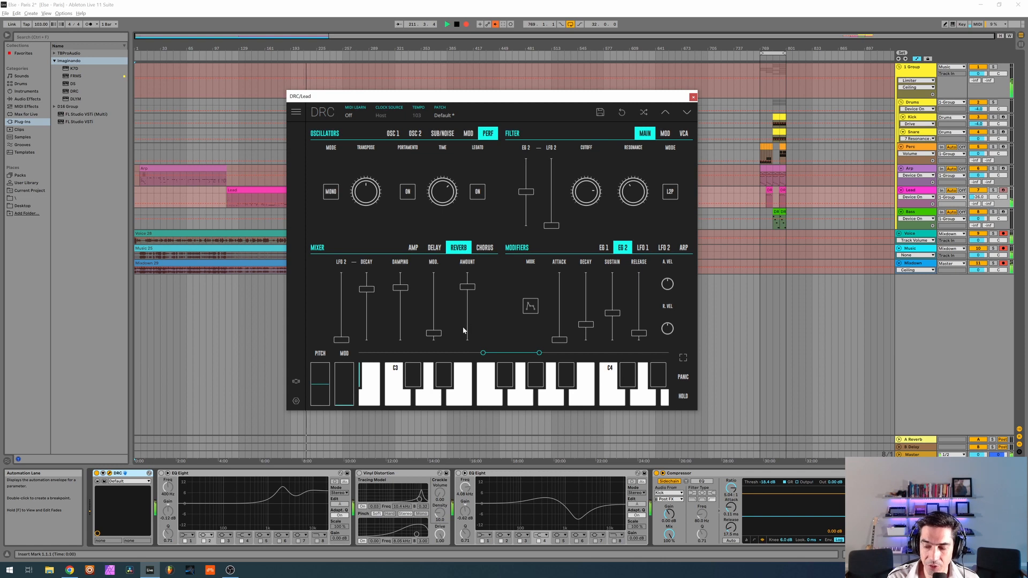
{"action": "left_click_drag", "start_coordinate": [434, 333], "coordinate": [470, 314]}
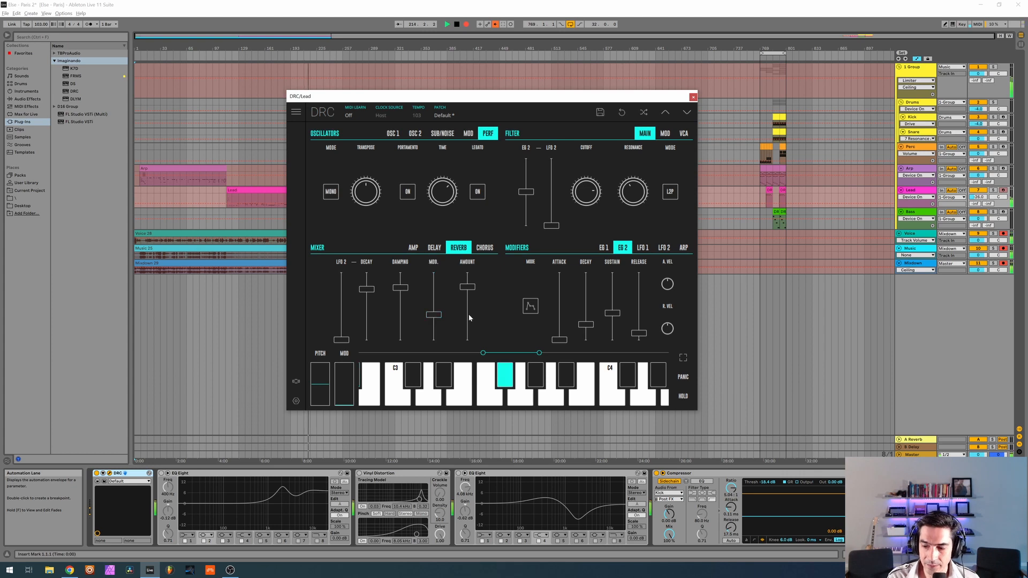
Step: Enable the first EQ Eight on the Lead track and select its two high-frequency boost bands in turn
{"action": "left_click", "coordinate": [163, 474]}
{"action": "left_click", "coordinate": [163, 473]}
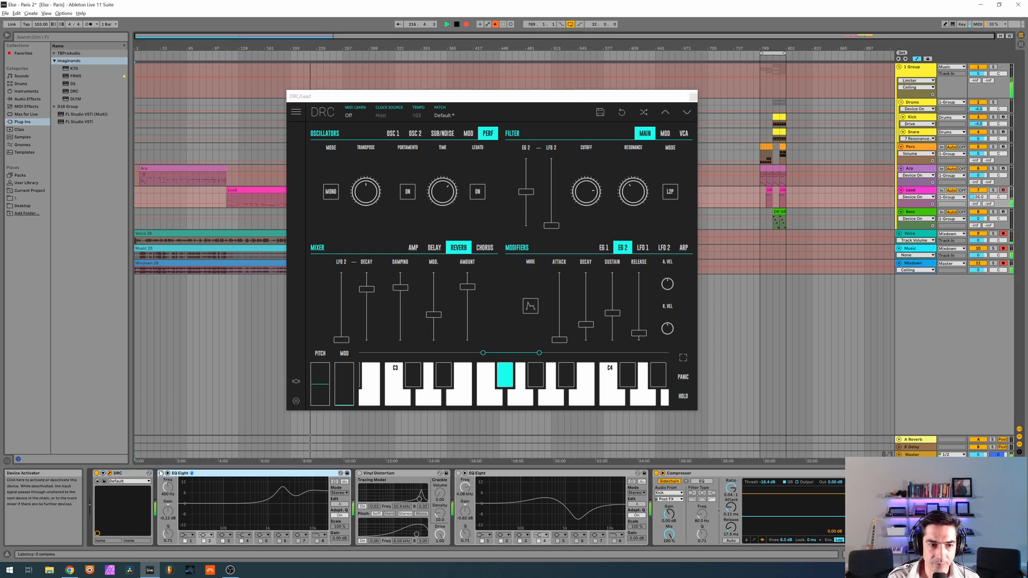
{"action": "left_click", "coordinate": [161, 473]}
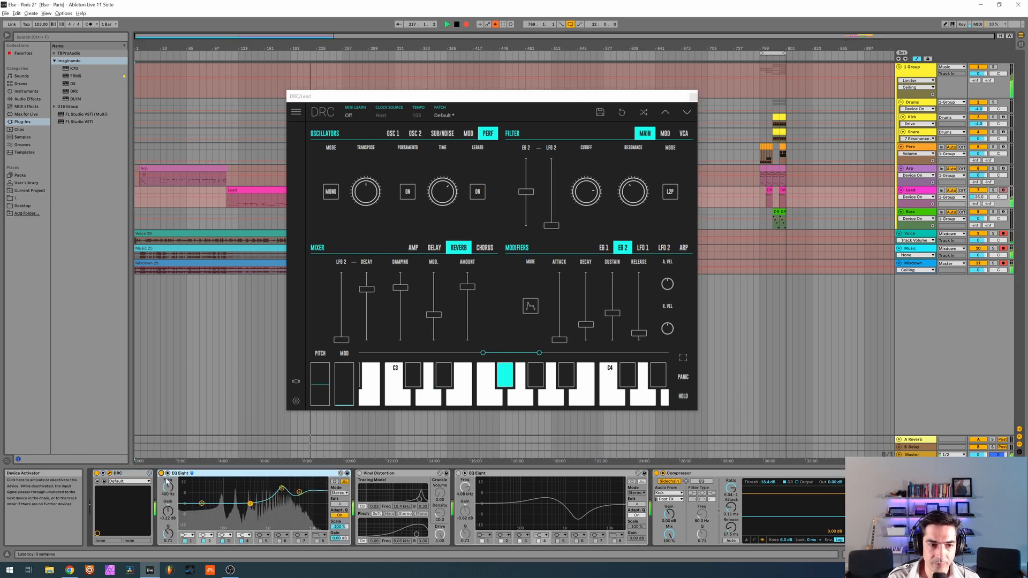
{"action": "left_click", "coordinate": [282, 489]}
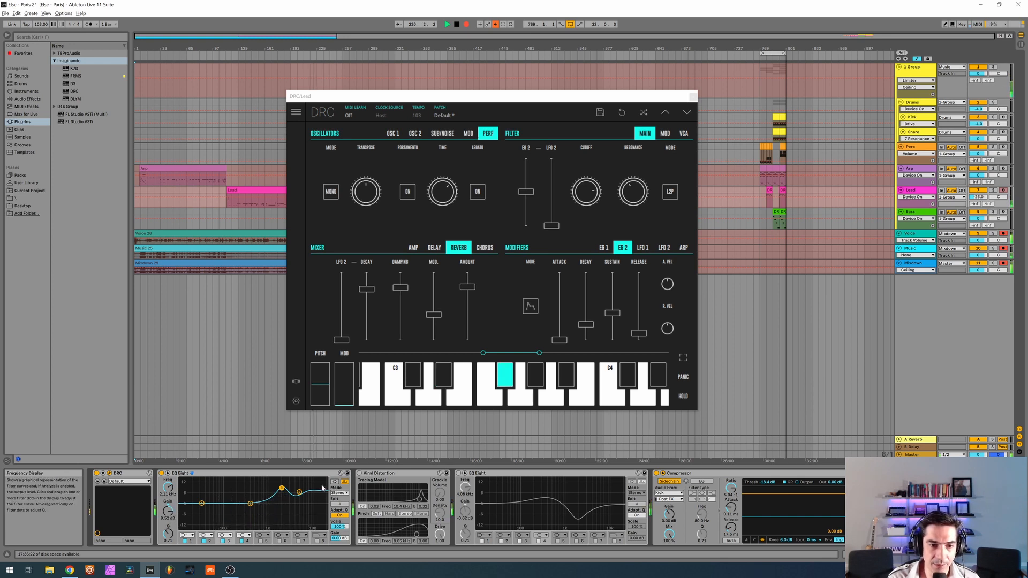
{"action": "left_click", "coordinate": [299, 493]}
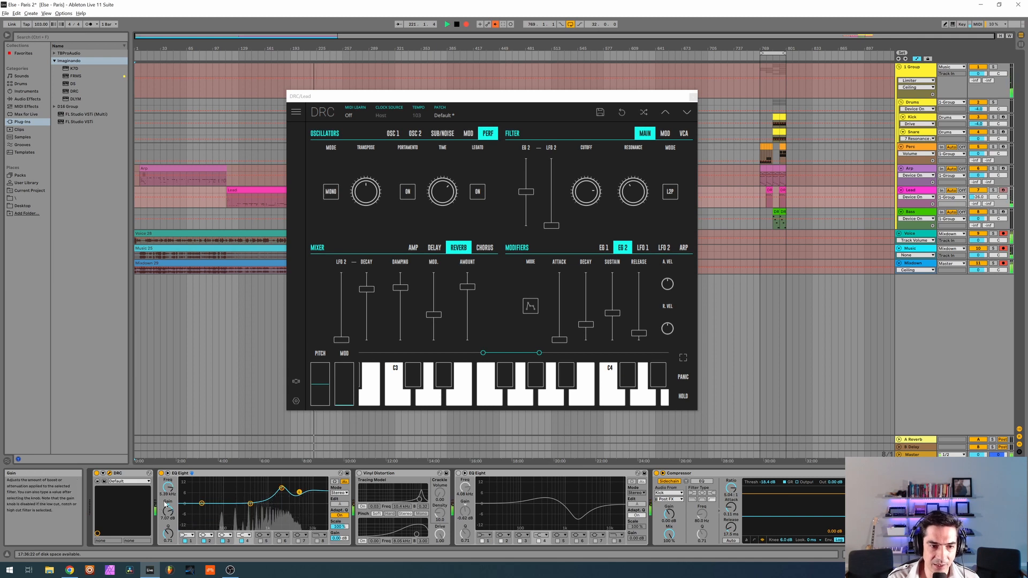
Step: Enable the Lead's Vinyl Distortion and second EQ Eight, and select that EQ's midrange boost and cut bands
{"action": "left_click", "coordinate": [360, 474]}
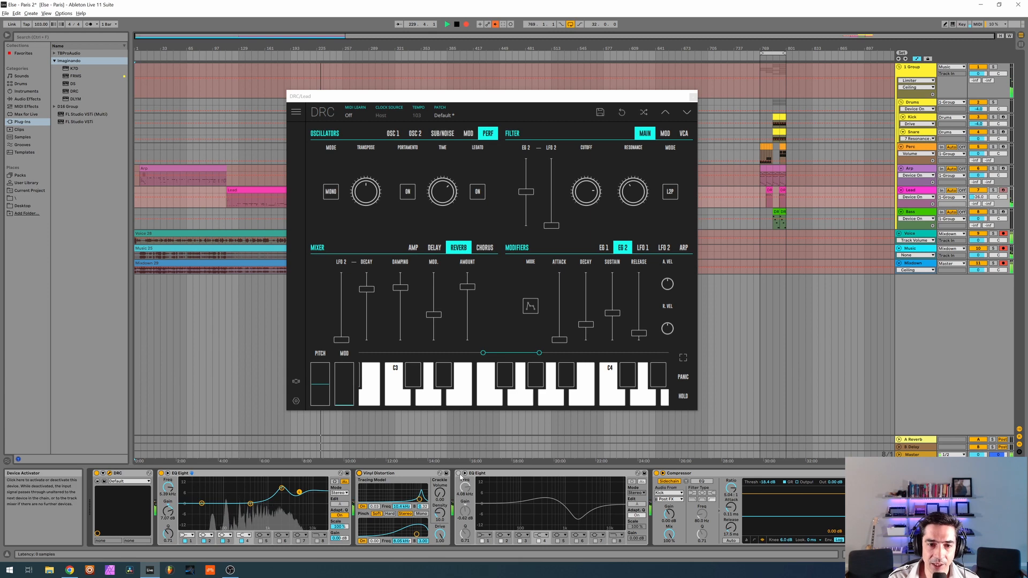
{"action": "left_click", "coordinate": [458, 474]}
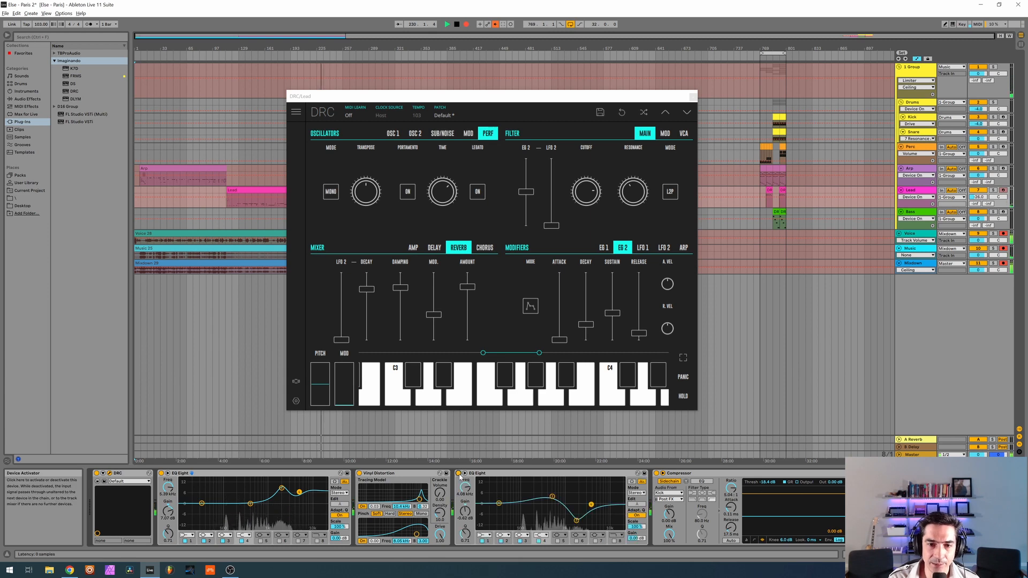
{"action": "left_click", "coordinate": [553, 498]}
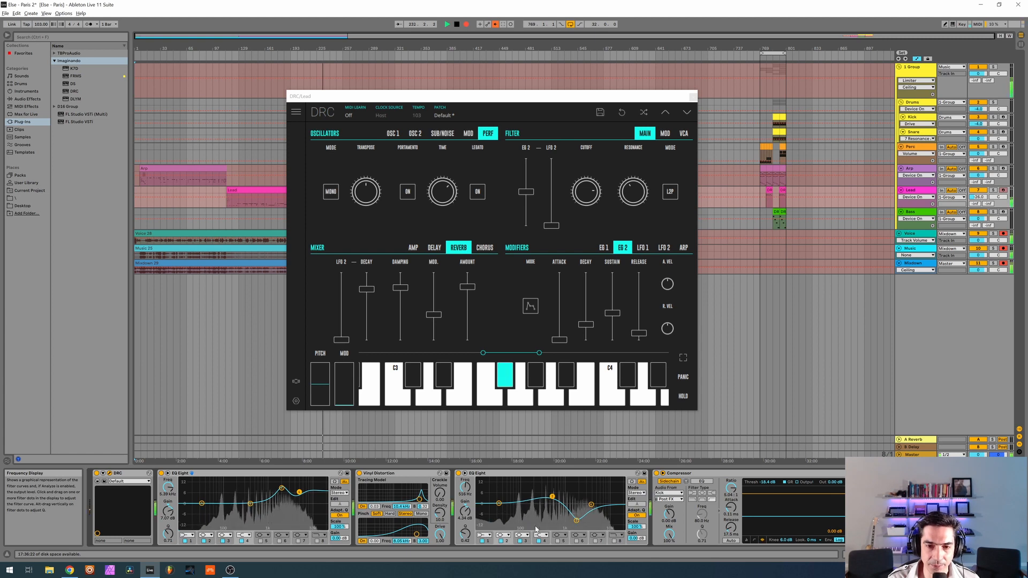
{"action": "left_click", "coordinate": [577, 522]}
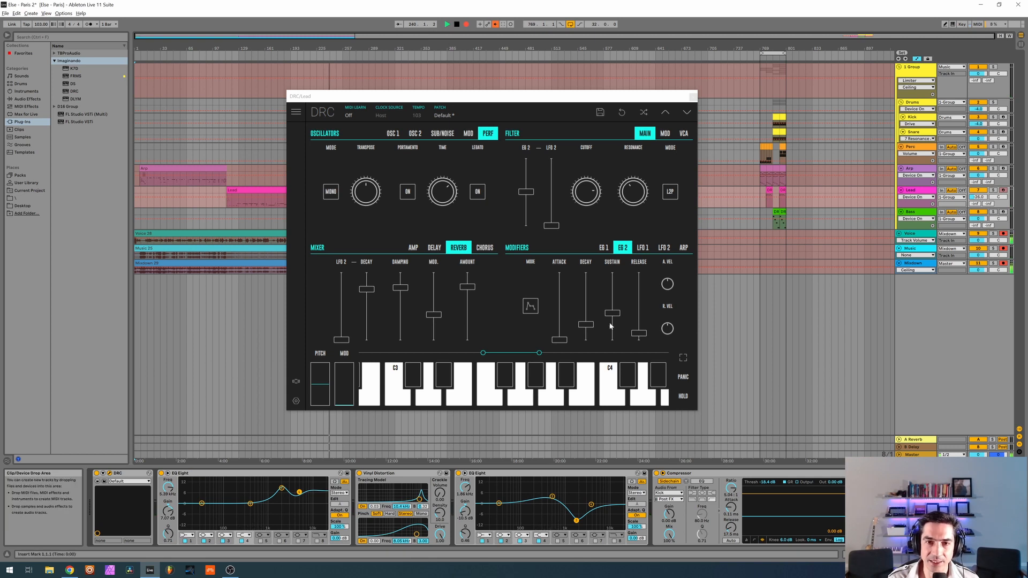
Step: Close the Lead's synth window, select the Bass track and bypass its Add Sustain compressor and EQ Eight
{"action": "left_click", "coordinate": [694, 98]}
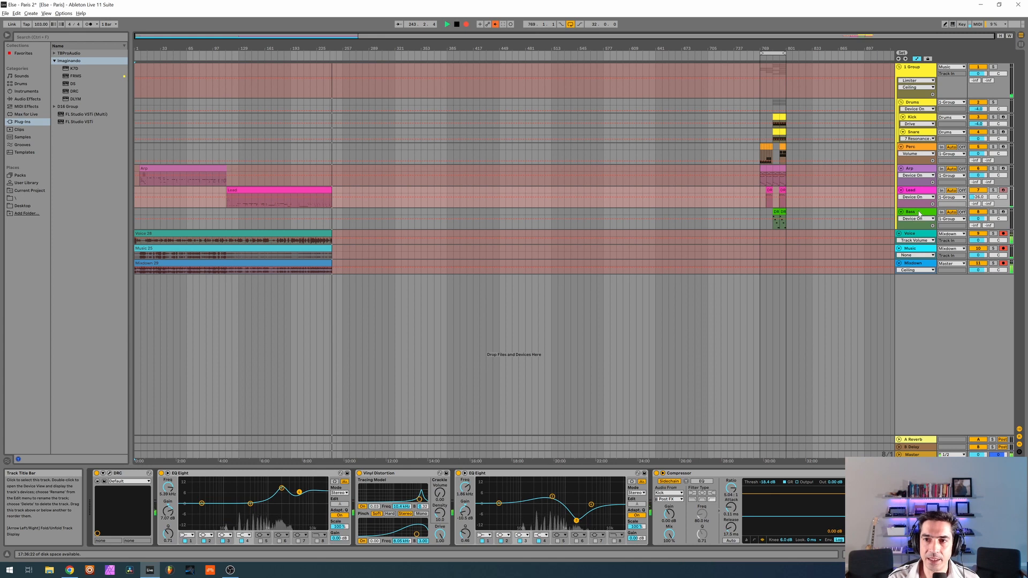
{"action": "left_click", "coordinate": [919, 213]}
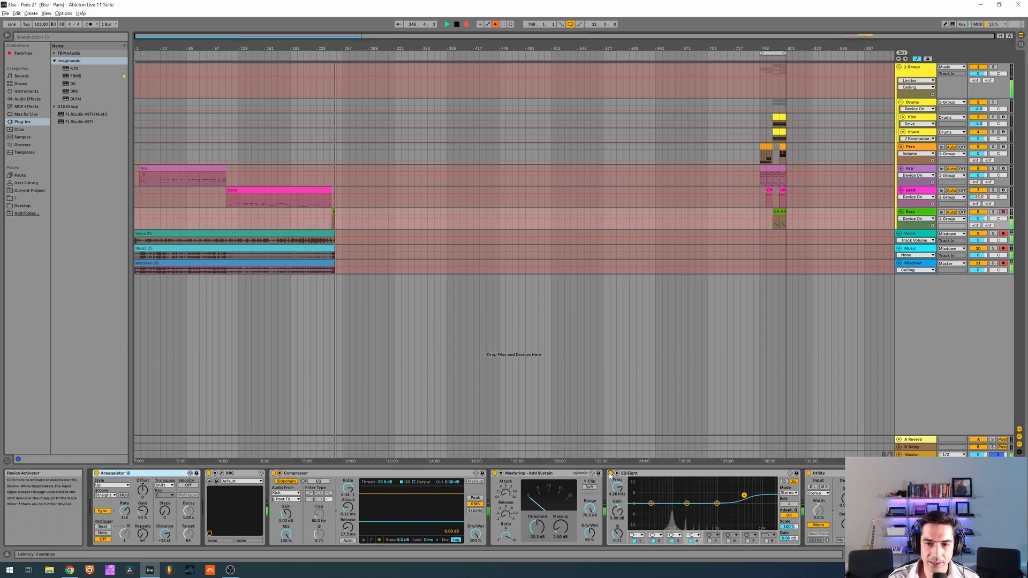
{"action": "left_click", "coordinate": [495, 473]}
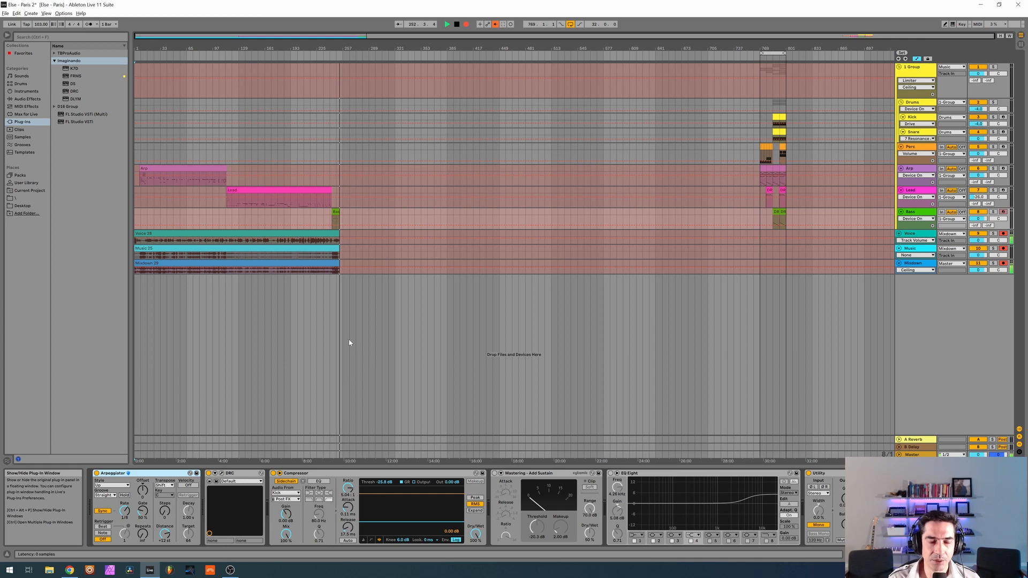
Step: On the Bass DRC's Default patch, raise the pre-gain slightly and balance OSC 1 and OSC 2 at about 0.76 each
{"action": "left_click", "coordinate": [490, 107]}
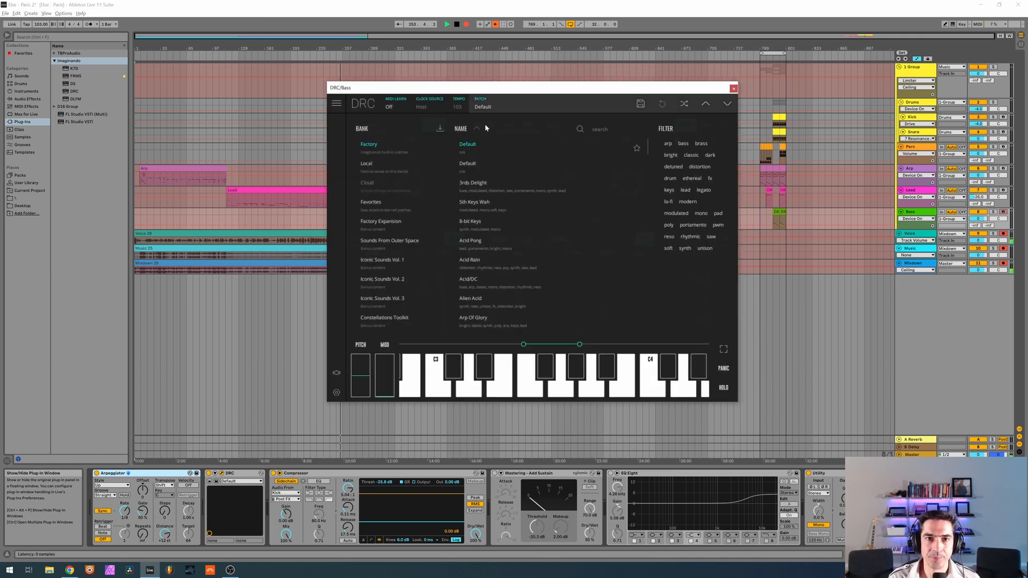
{"action": "left_click", "coordinate": [500, 104]}
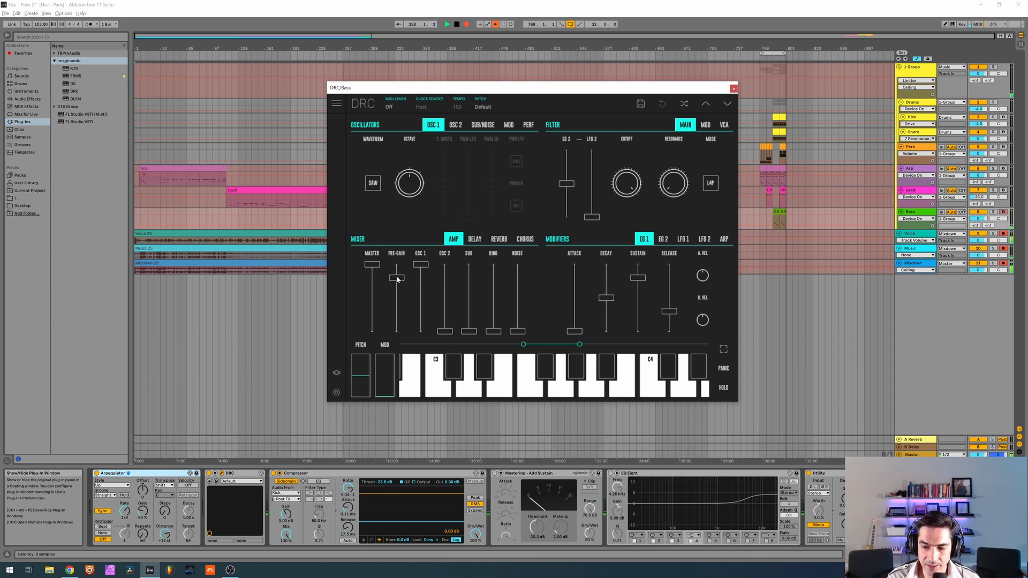
{"action": "left_click_drag", "start_coordinate": [397, 280], "coordinate": [404, 272]}
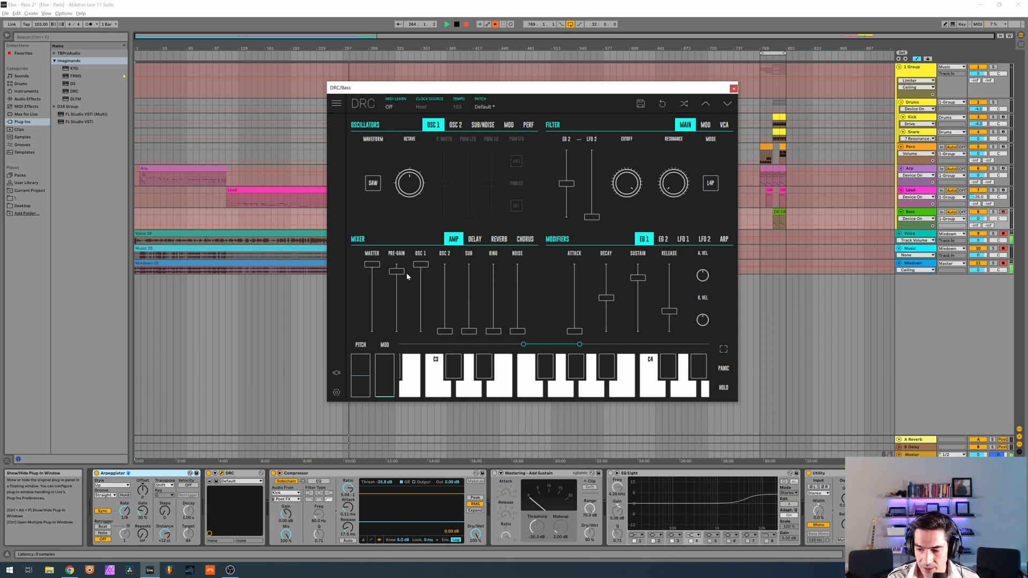
{"action": "left_click_drag", "start_coordinate": [399, 271], "coordinate": [402, 275]}
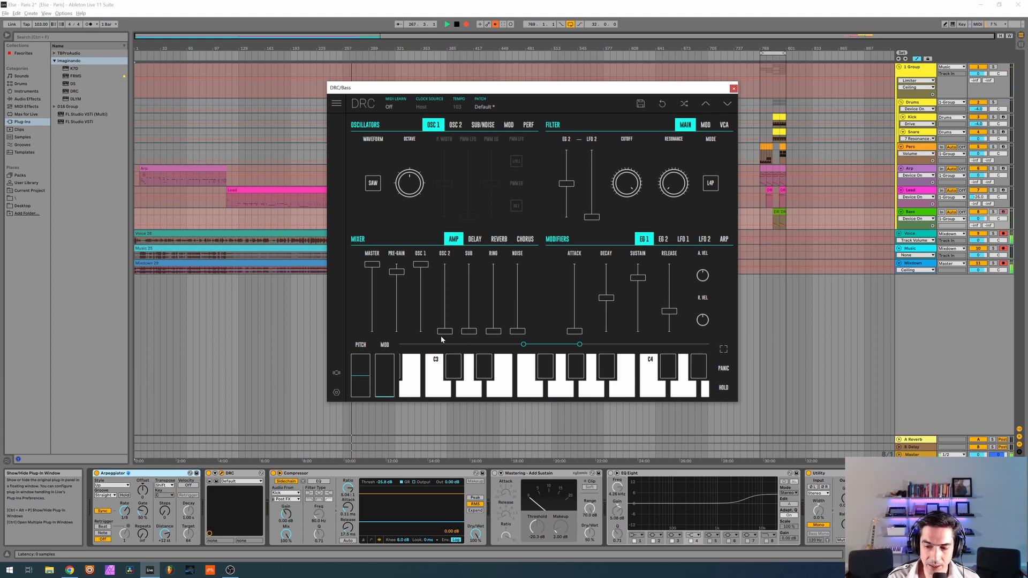
{"action": "left_click_drag", "start_coordinate": [442, 283], "coordinate": [444, 280]}
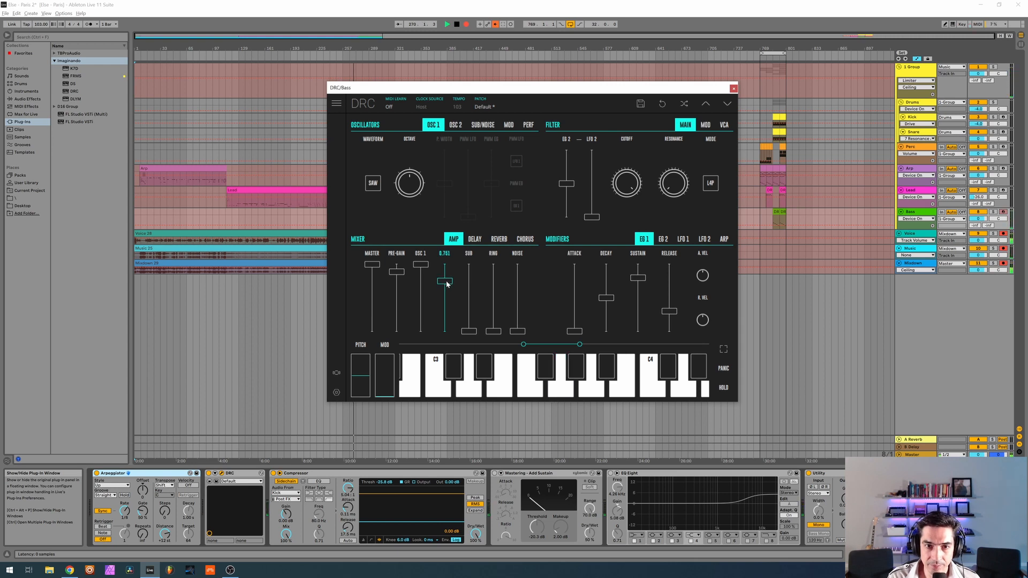
{"action": "left_click_drag", "start_coordinate": [423, 282], "coordinate": [423, 281]}
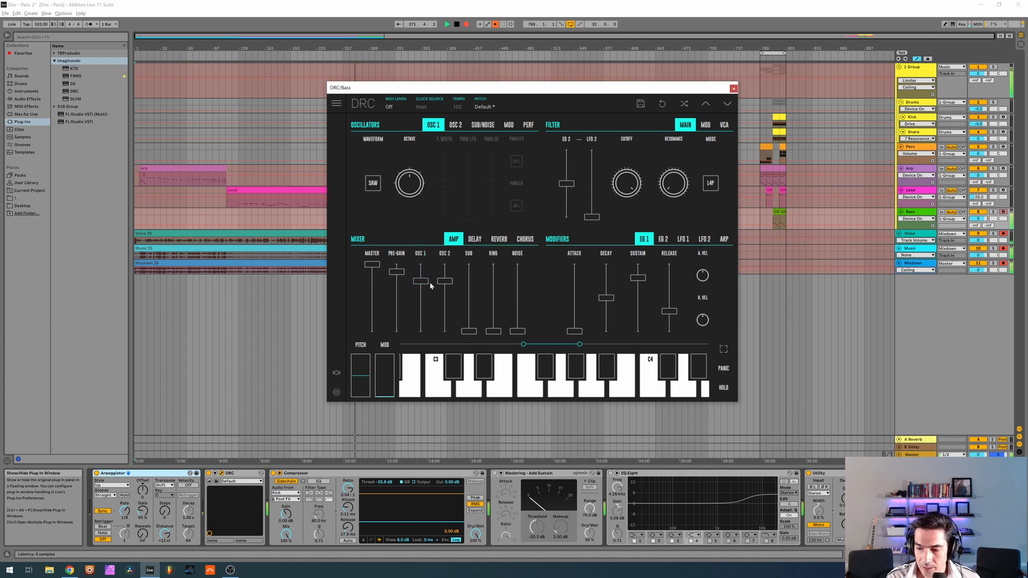
Step: Lower the octave of the Bass patch's OSC 2 and detune it slightly with the fine tuning
{"action": "left_click", "coordinate": [455, 125]}
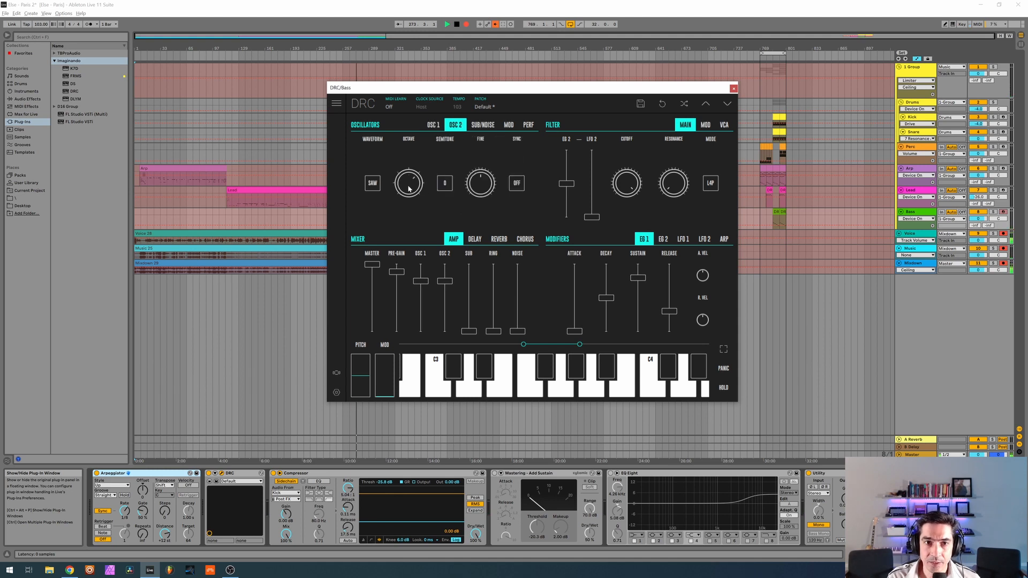
{"action": "left_click_drag", "start_coordinate": [408, 186], "coordinate": [404, 230]}
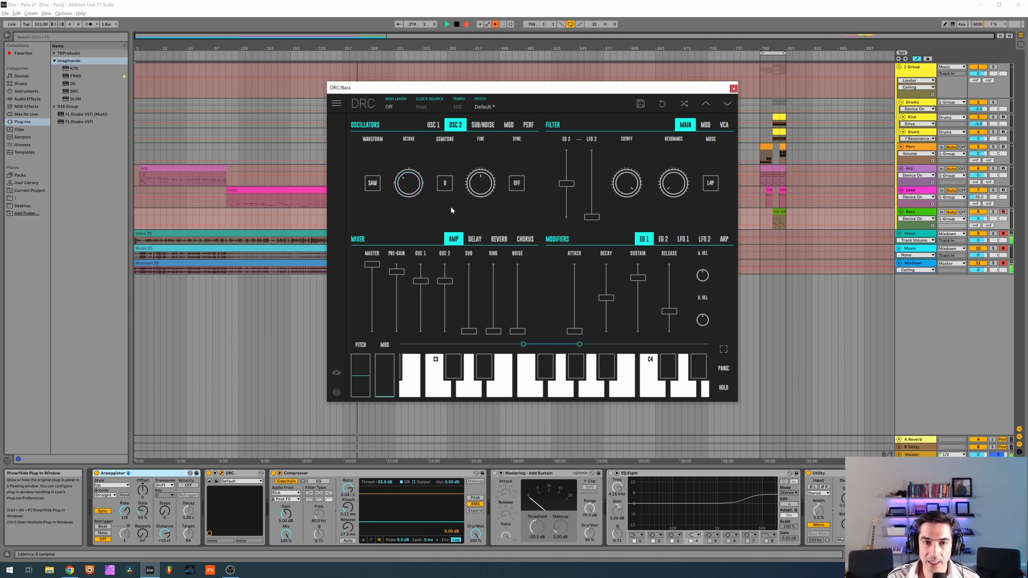
{"action": "left_click", "coordinate": [490, 186]}
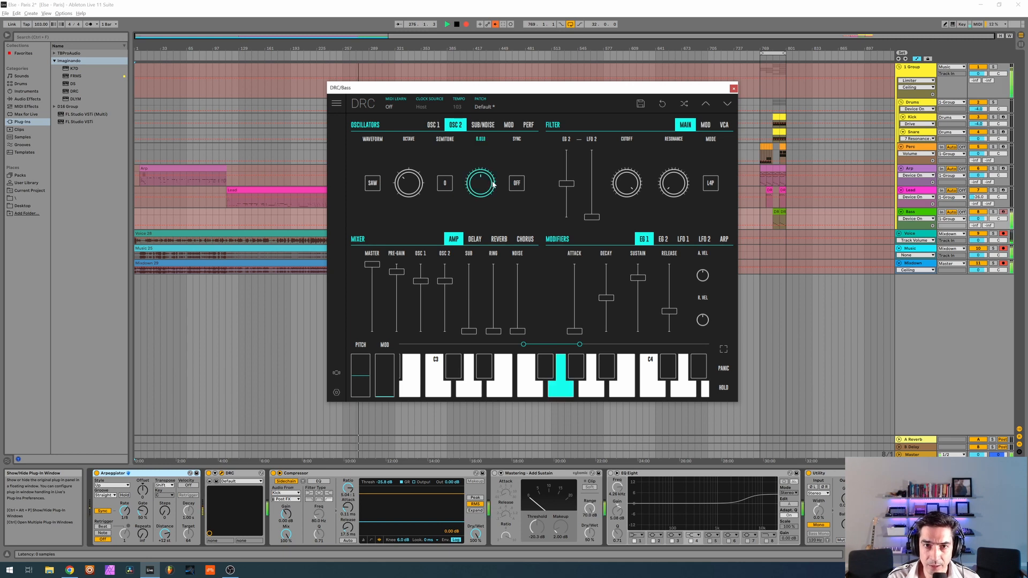
{"action": "left_click_drag", "start_coordinate": [493, 185], "coordinate": [494, 183]}
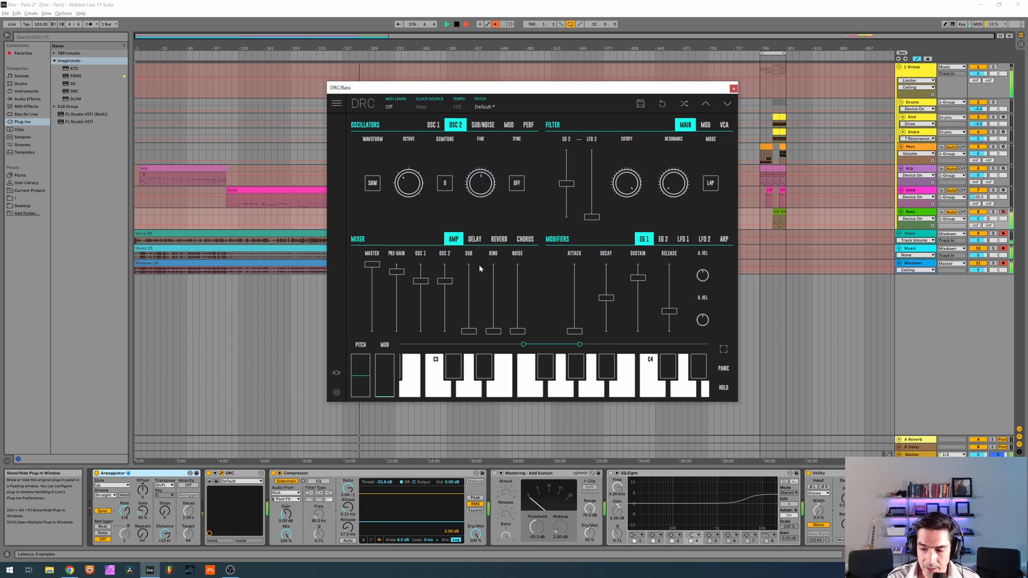
Step: Set the Bass patch's sub-oscillator waveform to Sine and raise the SUB level in the mixer to maximum
{"action": "left_click", "coordinate": [483, 125]}
{"action": "left_click", "coordinate": [431, 185]}
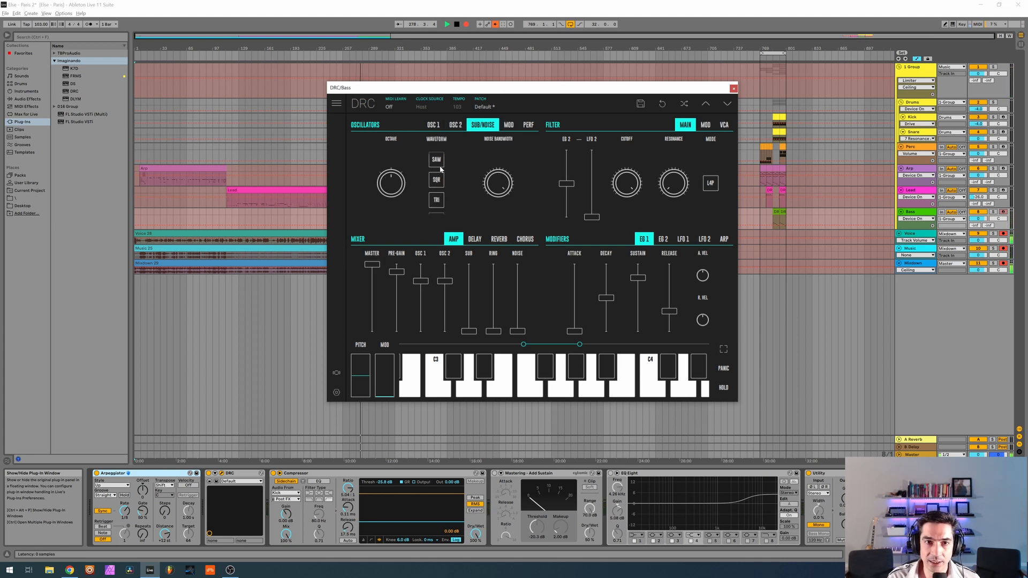
{"action": "scroll", "coordinate": [437, 179], "scroll_direction": "down", "scroll_amount": 2}
{"action": "left_click", "coordinate": [437, 180]}
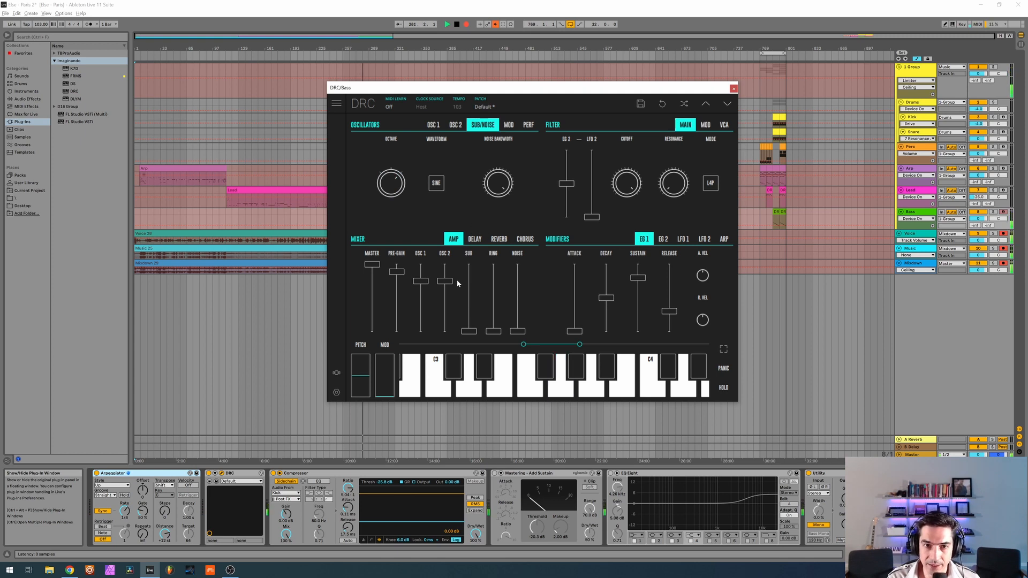
{"action": "left_click_drag", "start_coordinate": [468, 331], "coordinate": [471, 235]}
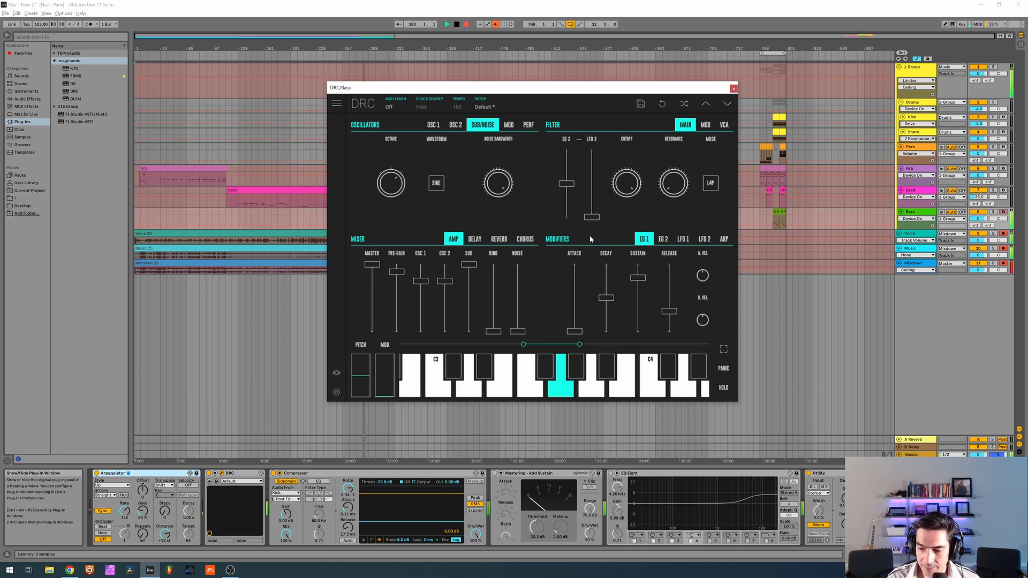
Step: Load the factory Default patch to compare its settings, including the oscillator MOD and PERF pages, and return to the edited Default patch
{"action": "left_click", "coordinate": [484, 106]}
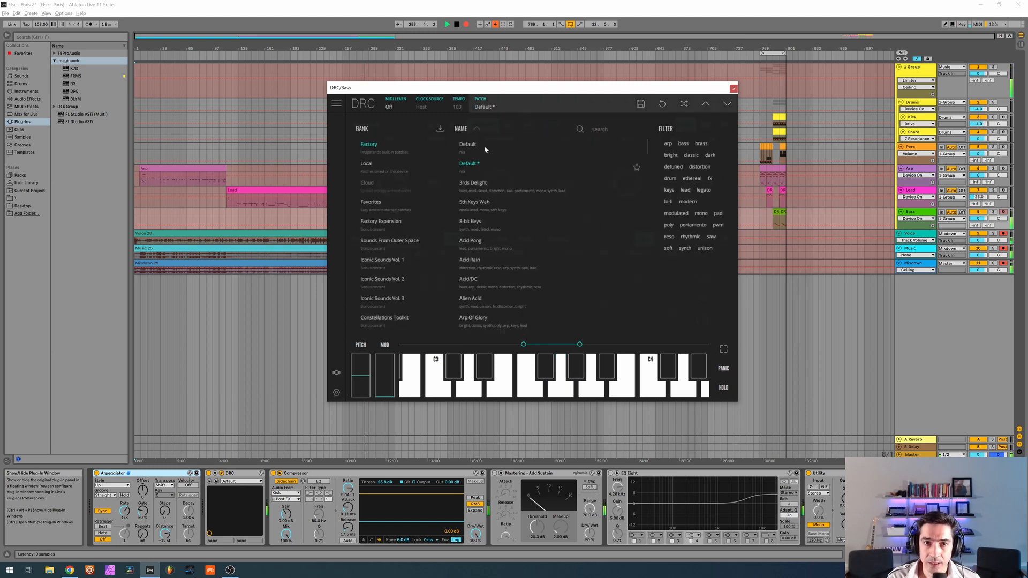
{"action": "left_click", "coordinate": [500, 149]}
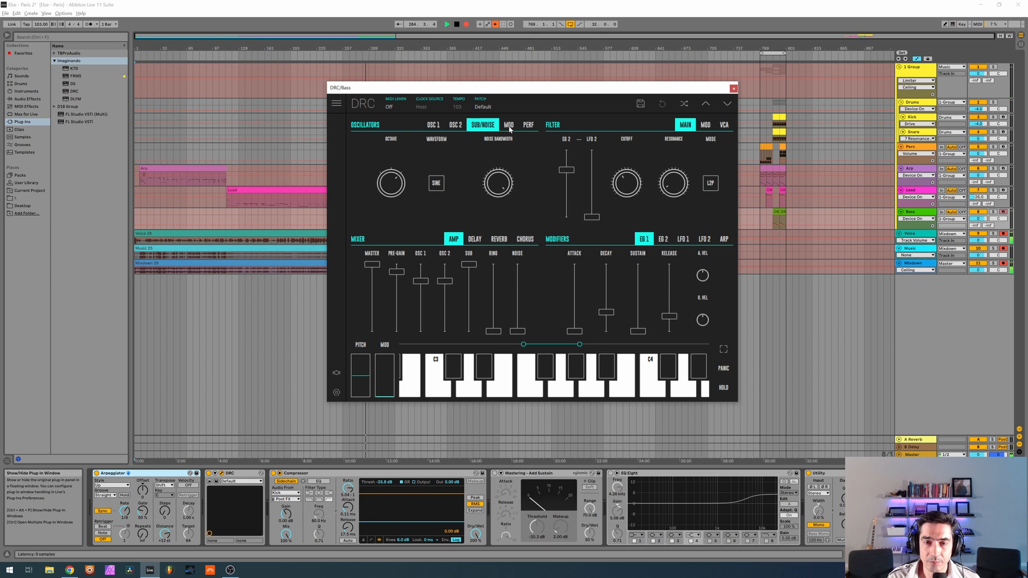
{"action": "left_click", "coordinate": [509, 126]}
{"action": "left_click", "coordinate": [528, 126]}
{"action": "left_click", "coordinate": [487, 107]}
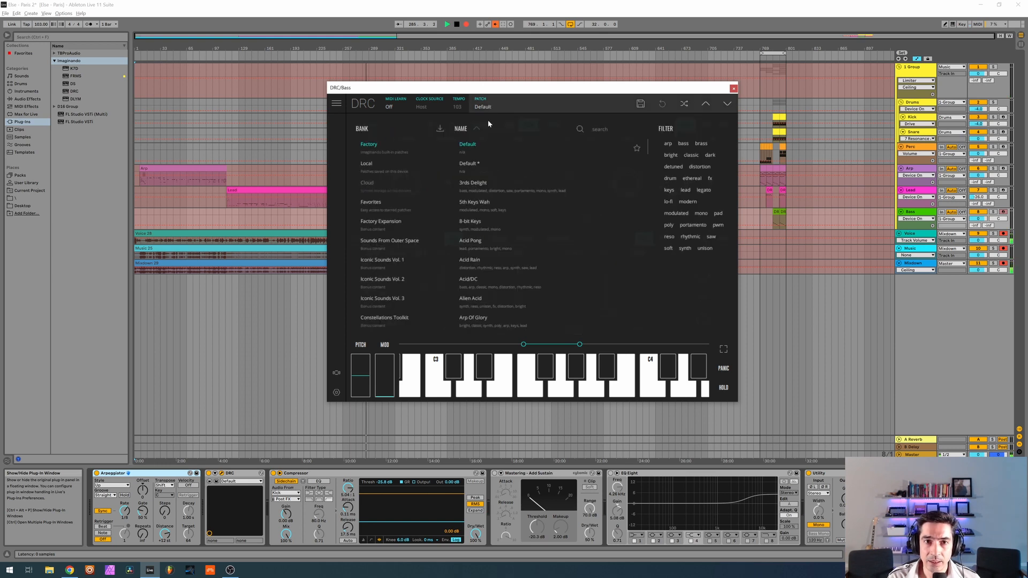
{"action": "left_click", "coordinate": [507, 101]}
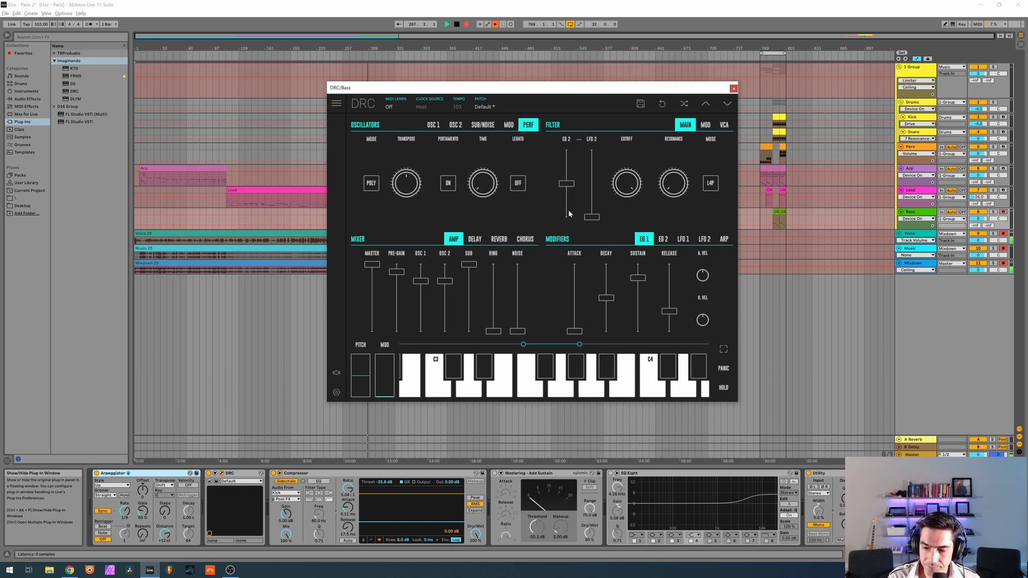
Step: Shape the Bass patch's filter by raising the EG 2 amount, lowering the cutoff, choosing the L2P mode and adjusting the resonance
{"action": "left_click_drag", "start_coordinate": [566, 183], "coordinate": [576, 175]}
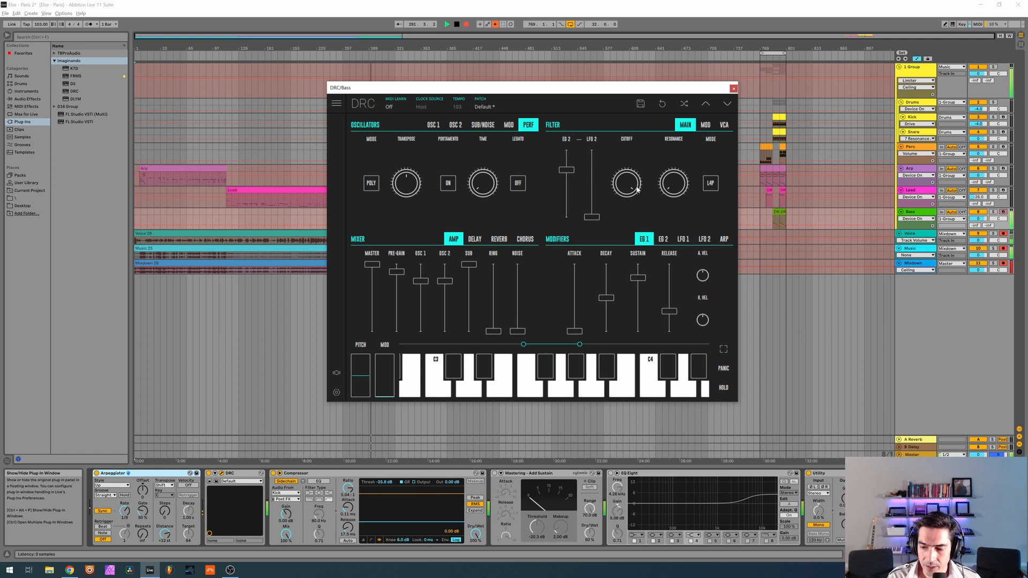
{"action": "left_click_drag", "start_coordinate": [642, 185], "coordinate": [622, 269]}
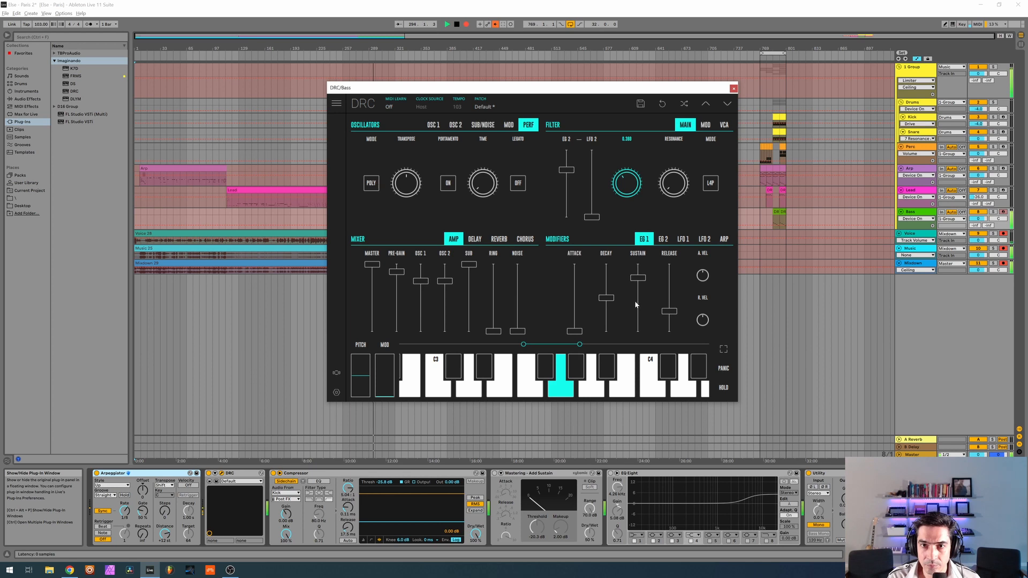
{"action": "left_click", "coordinate": [712, 183]}
{"action": "left_click", "coordinate": [711, 181]}
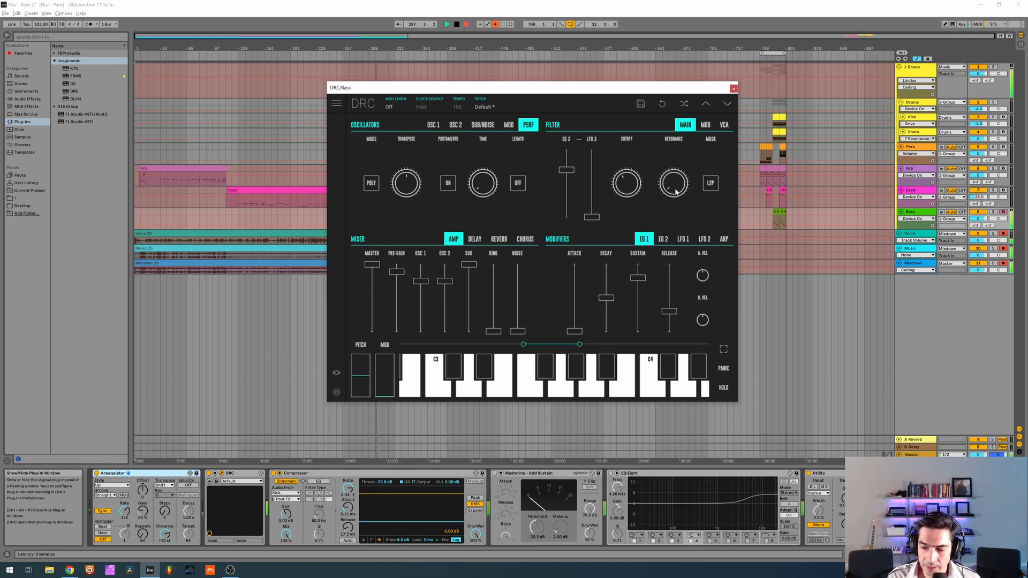
{"action": "mouse_move", "coordinate": [676, 192]}
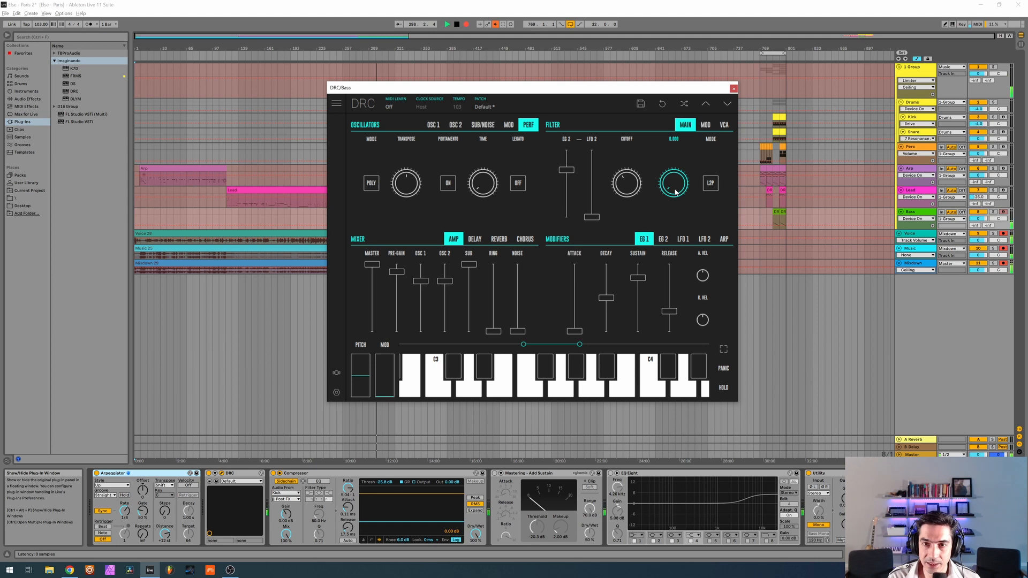
{"action": "left_click_drag", "start_coordinate": [677, 192], "coordinate": [706, 194]}
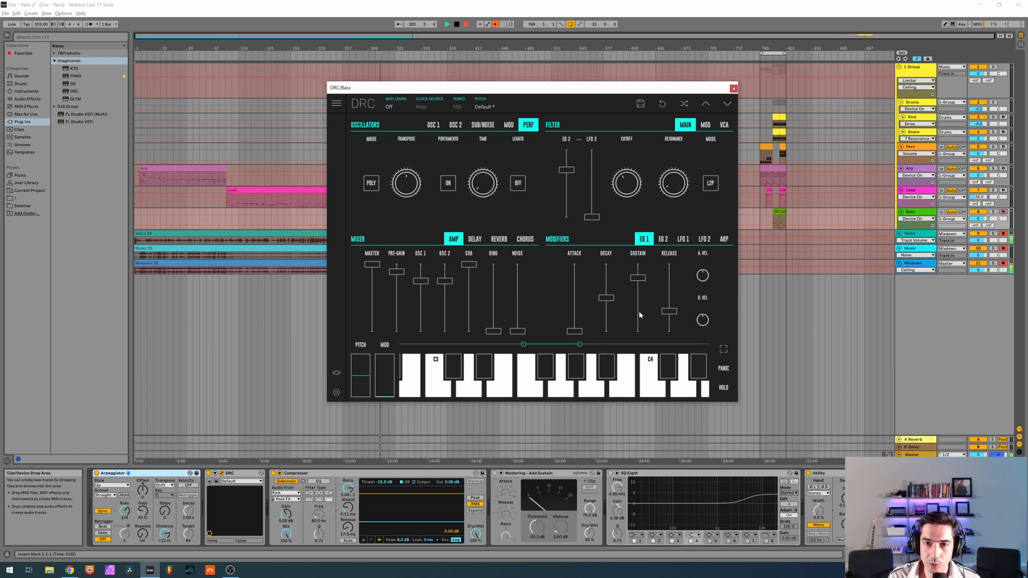
Step: Drop the Bass patch's EG 1 sustain to zero, shorten its decay and release slightly, and lengthen the EG 2 decay
{"action": "left_click_drag", "start_coordinate": [638, 315], "coordinate": [639, 343]}
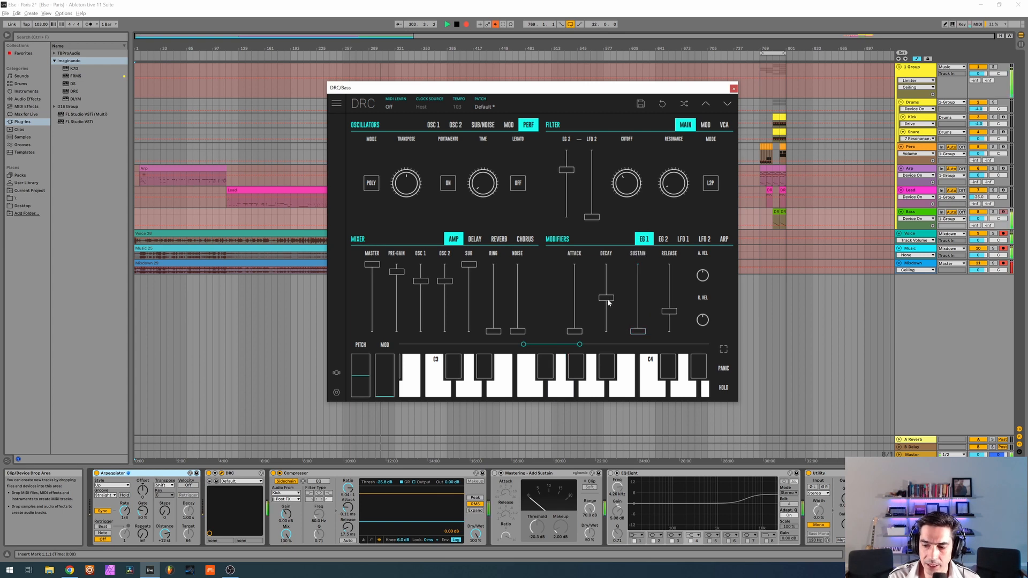
{"action": "left_click_drag", "start_coordinate": [611, 303], "coordinate": [664, 316]}
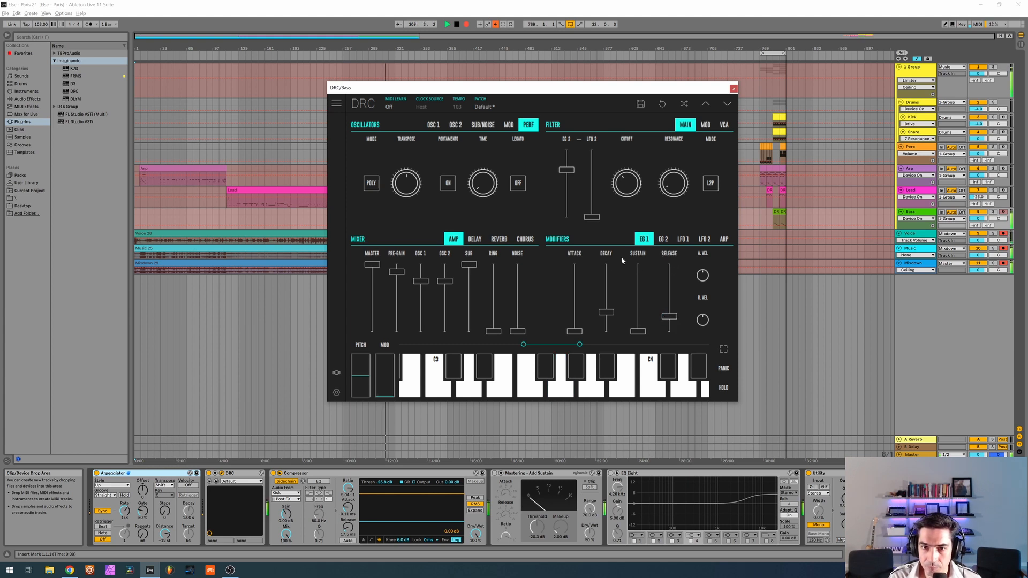
{"action": "left_click", "coordinate": [662, 239]}
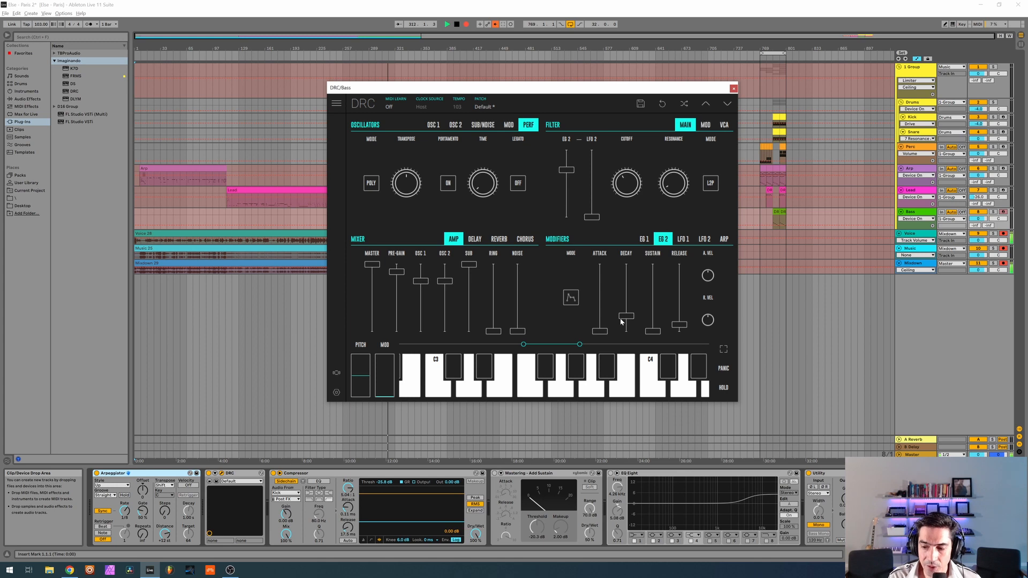
{"action": "left_click_drag", "start_coordinate": [626, 317], "coordinate": [661, 304]}
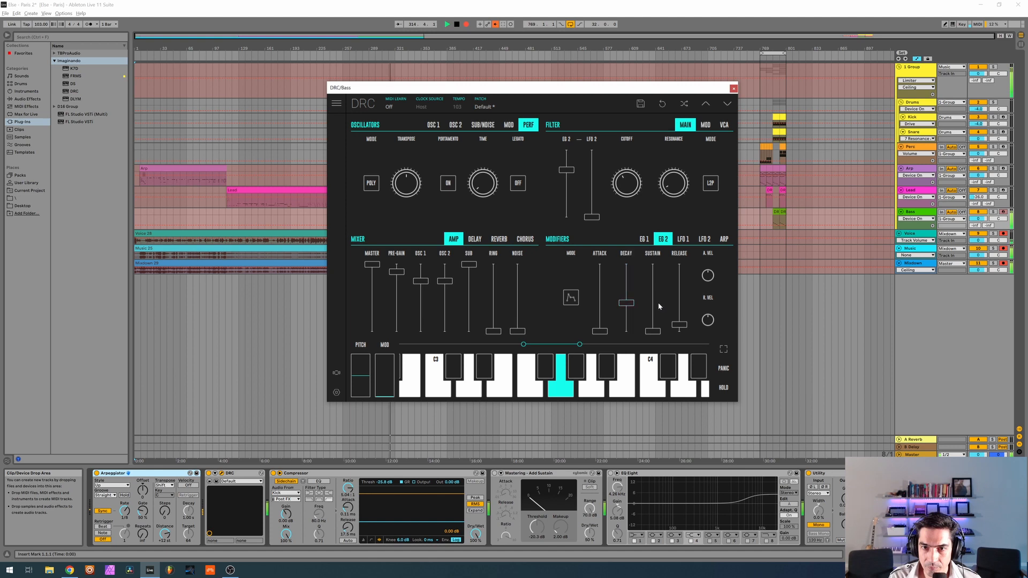
{"action": "mouse_move", "coordinate": [630, 256]}
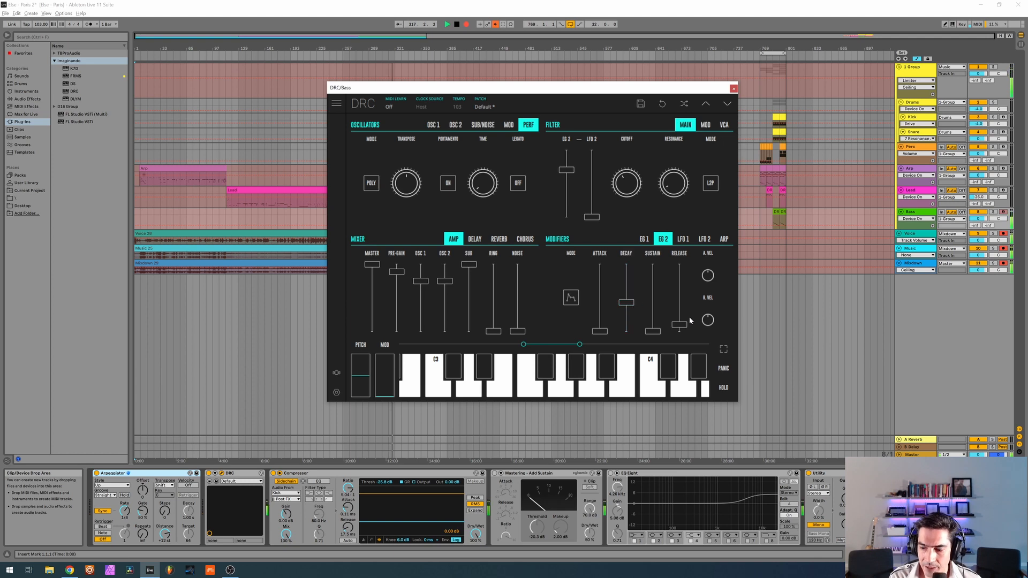
{"action": "mouse_move", "coordinate": [679, 256]}
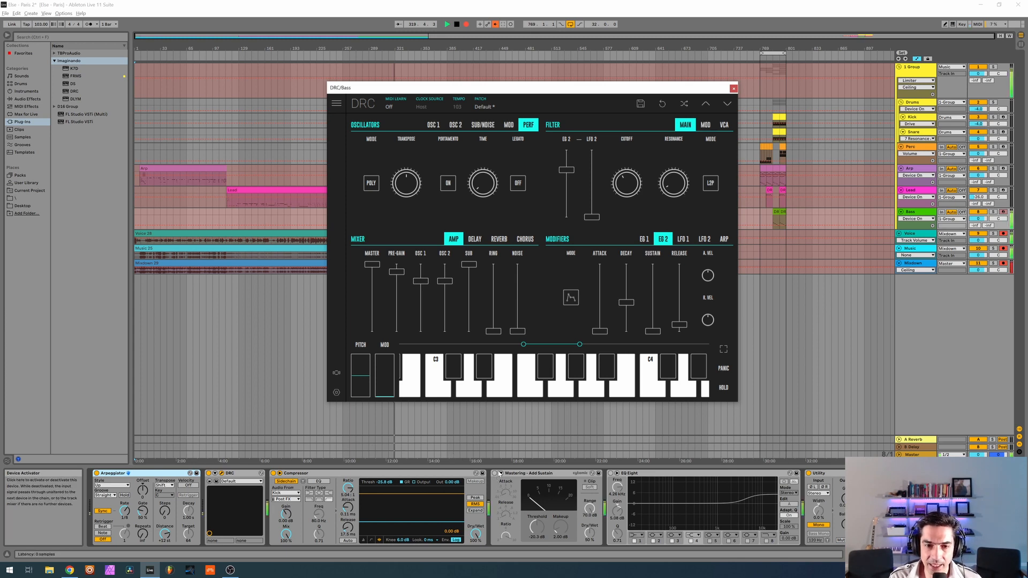
Step: Enable the Bass track's Add Sustain compressor and EQ Eight, and close the DRC synth window
{"action": "left_click", "coordinate": [494, 474]}
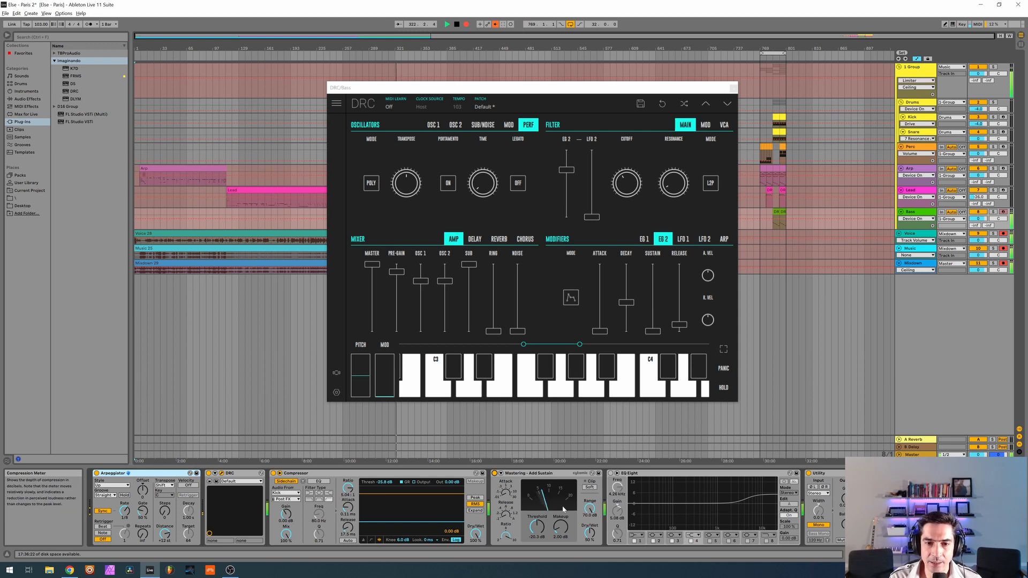
{"action": "left_click", "coordinate": [611, 474]}
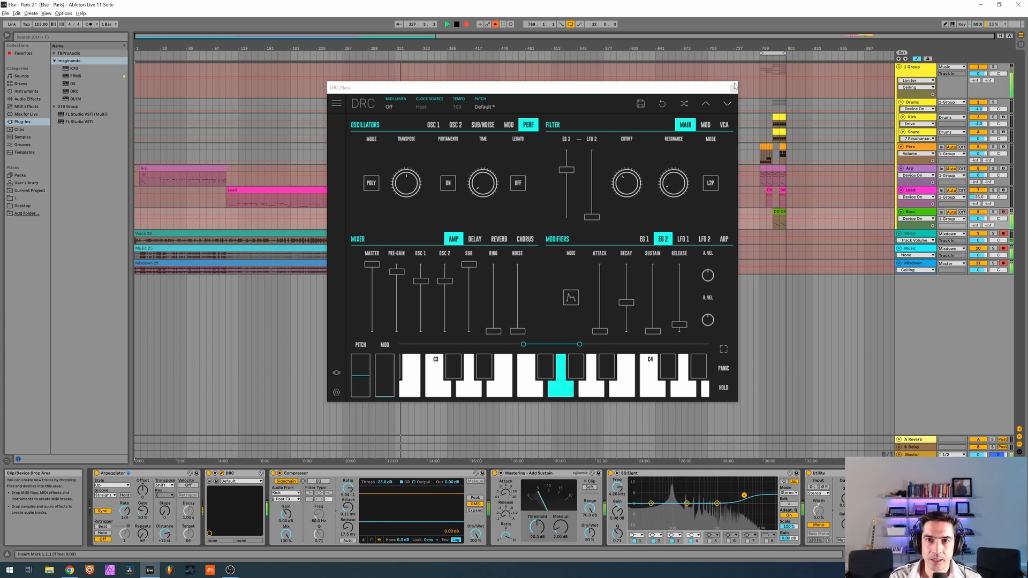
{"action": "left_click", "coordinate": [733, 86]}
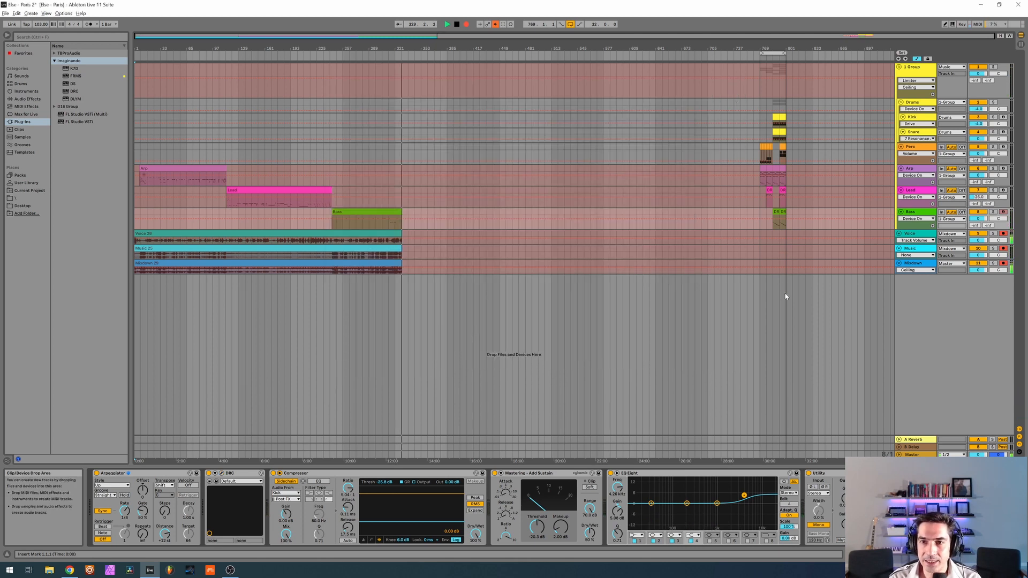
Step: Stop the arrangement recording and move the 32-bar song section on all tracks to bar 337, just after the recorded clips
{"action": "left_click_drag", "start_coordinate": [785, 163], "coordinate": [762, 120]}
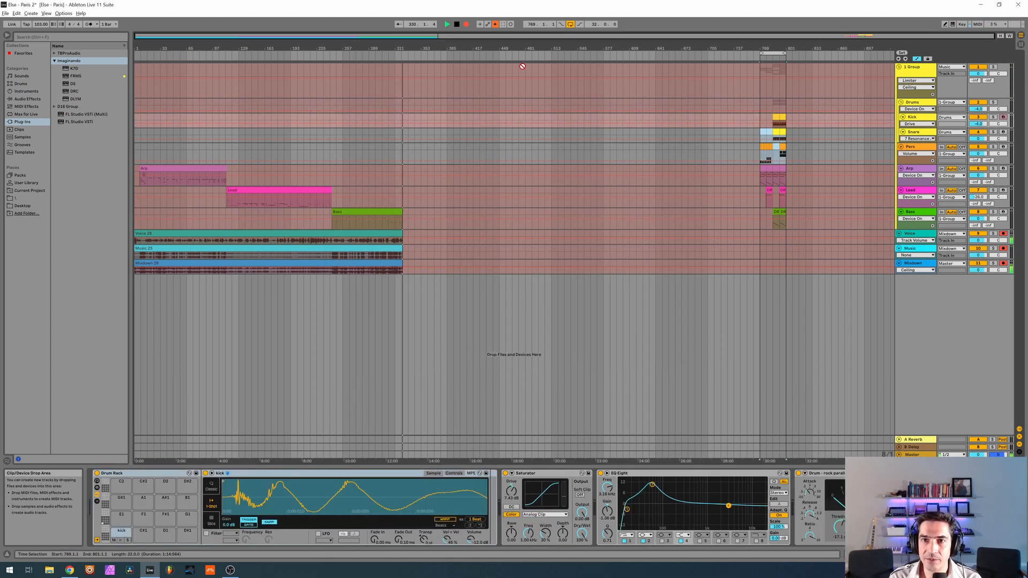
{"action": "left_click", "coordinate": [468, 24]}
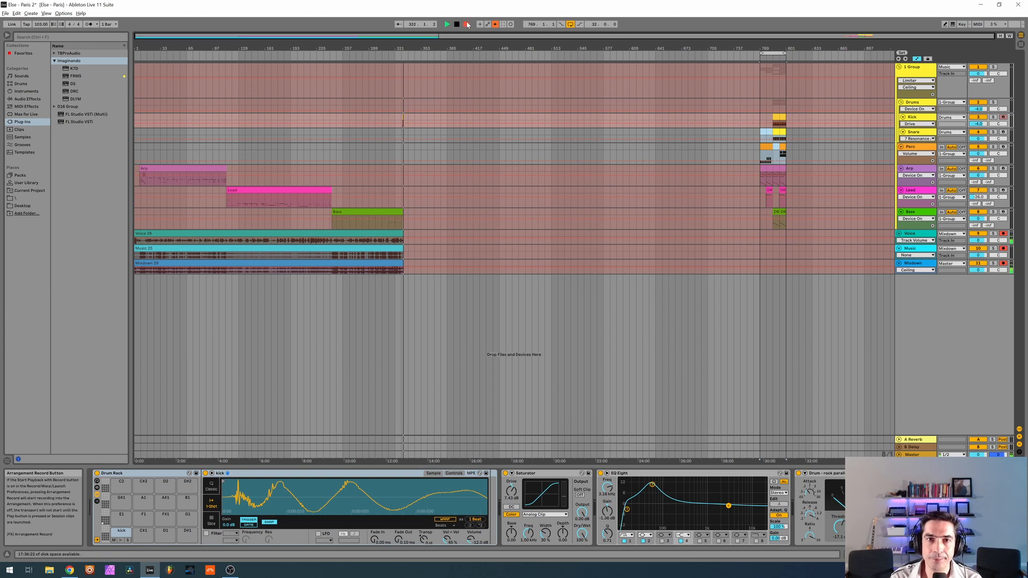
{"action": "left_click", "coordinate": [467, 24]}
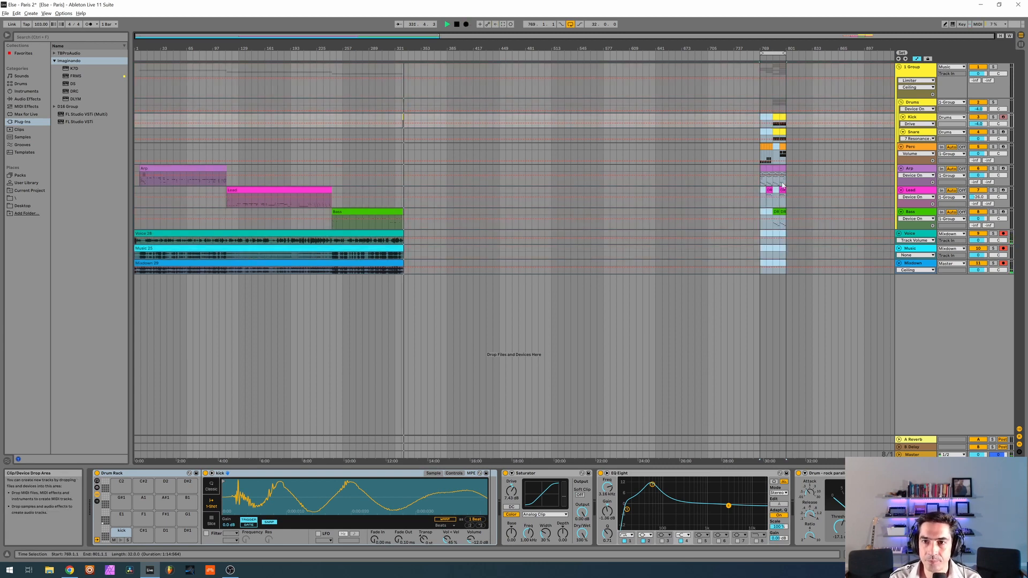
{"action": "left_click_drag", "start_coordinate": [781, 116], "coordinate": [430, 126]}
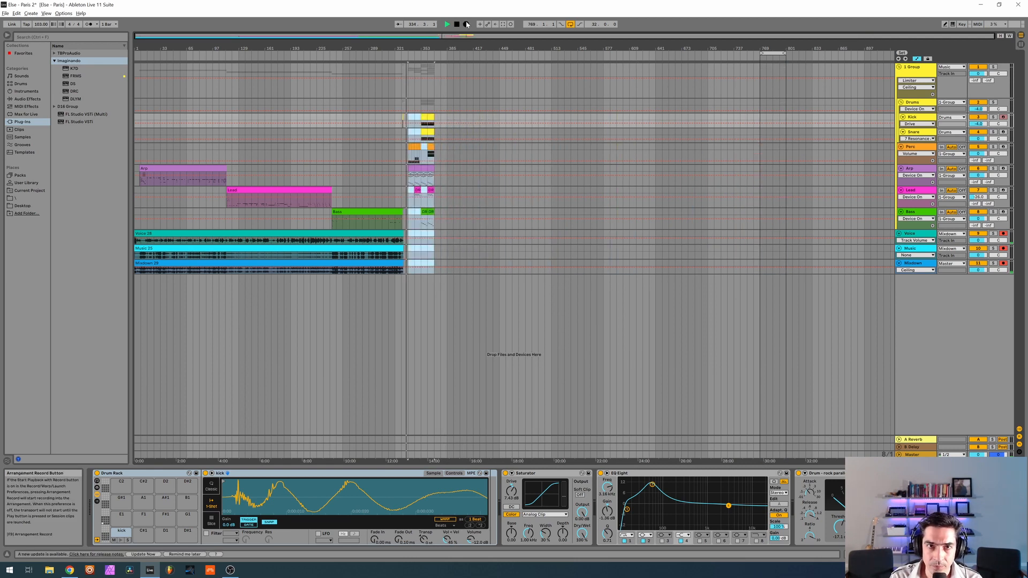
Step: Resume the arrangement recording and select the Voice track while the moved song section plays
{"action": "left_click", "coordinate": [467, 24]}
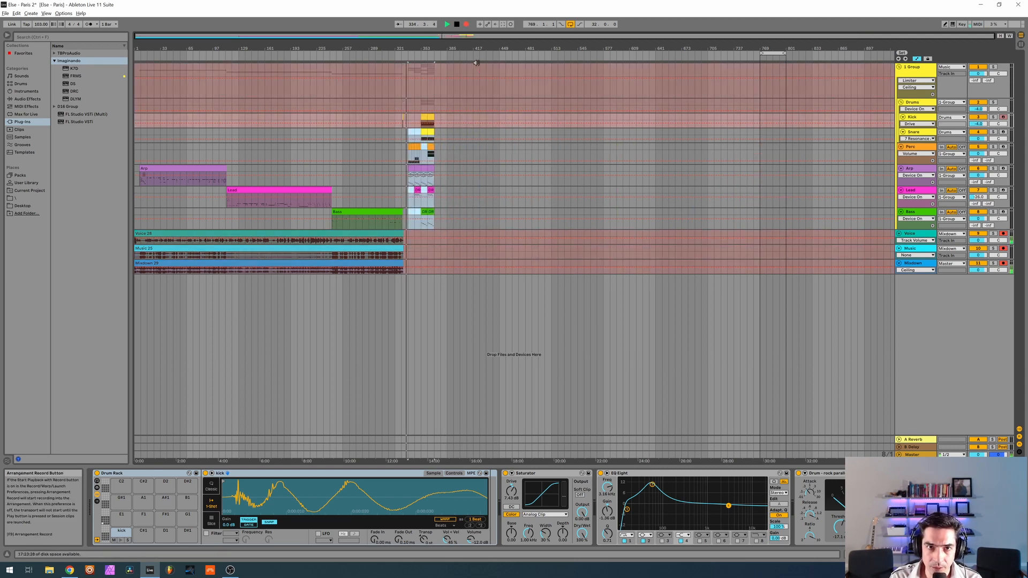
{"action": "left_click", "coordinate": [911, 234]}
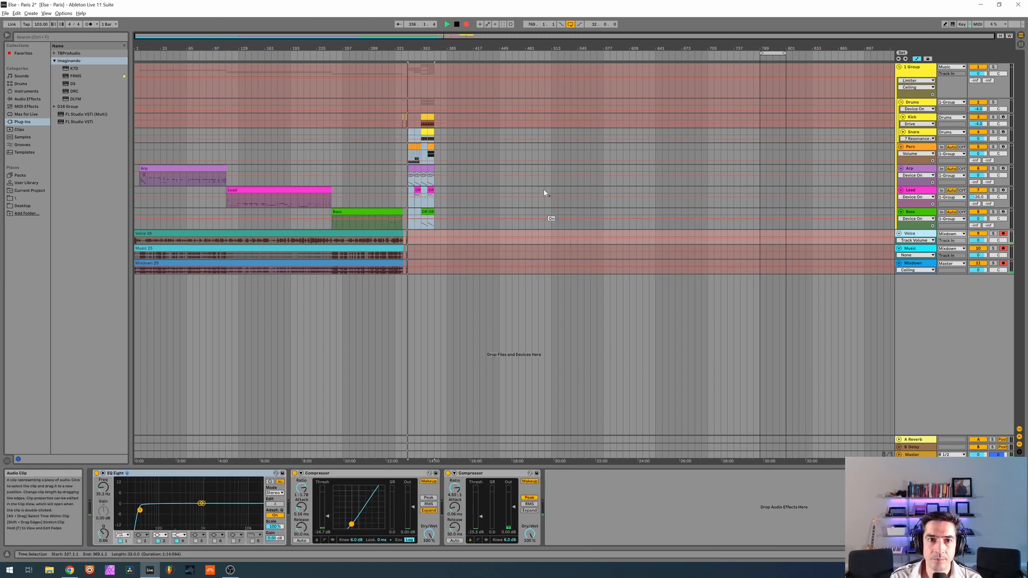
{"action": "left_click_drag", "start_coordinate": [408, 45], "coordinate": [409, 69]}
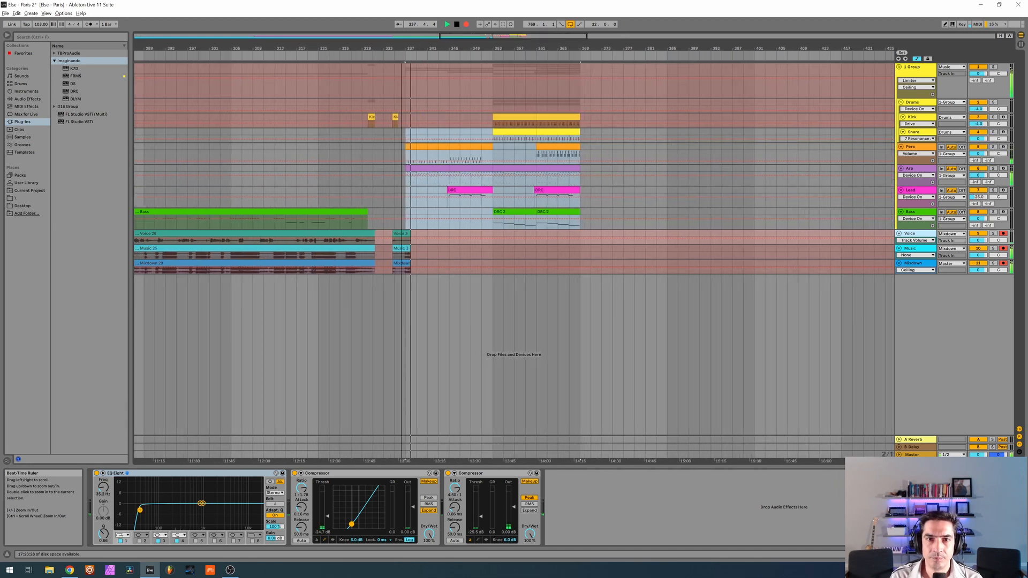